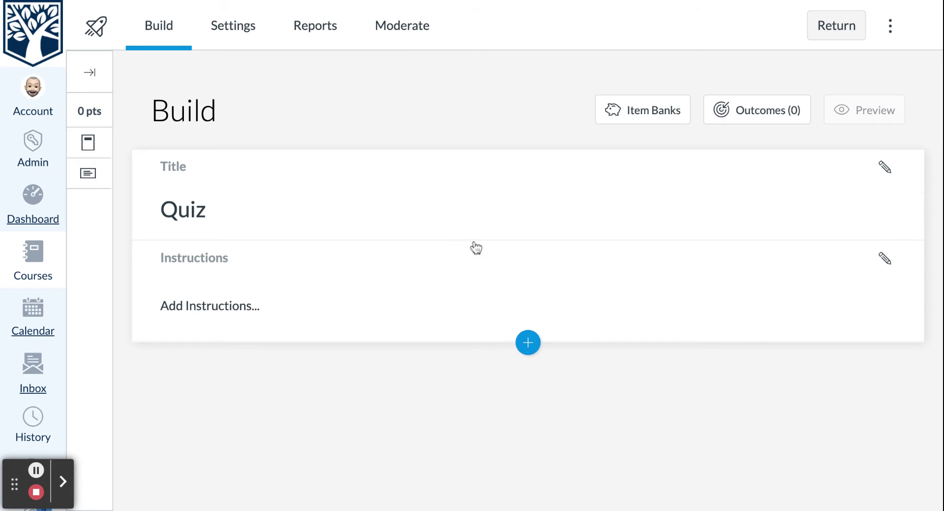
- Insert a Categorization question into the quiz and title it "Objective 1.1.1"
left_click(528, 342)
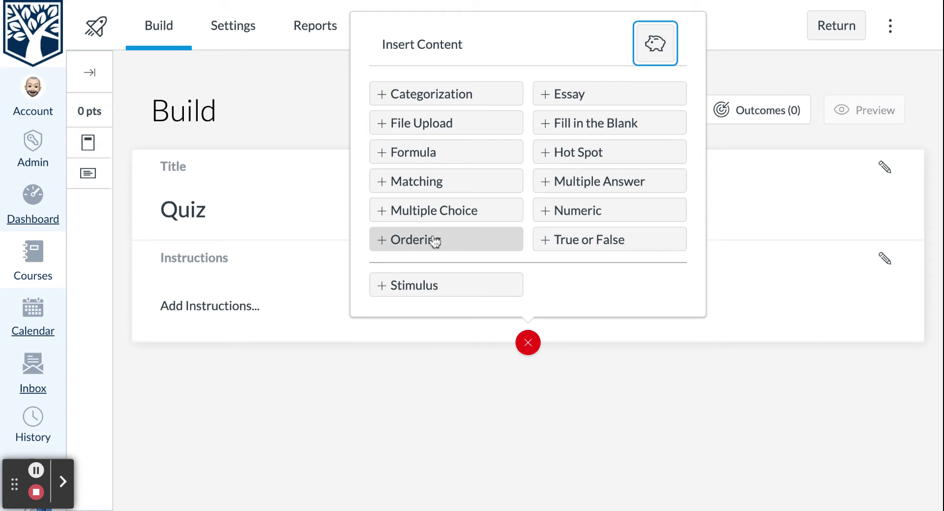
left_click(432, 97)
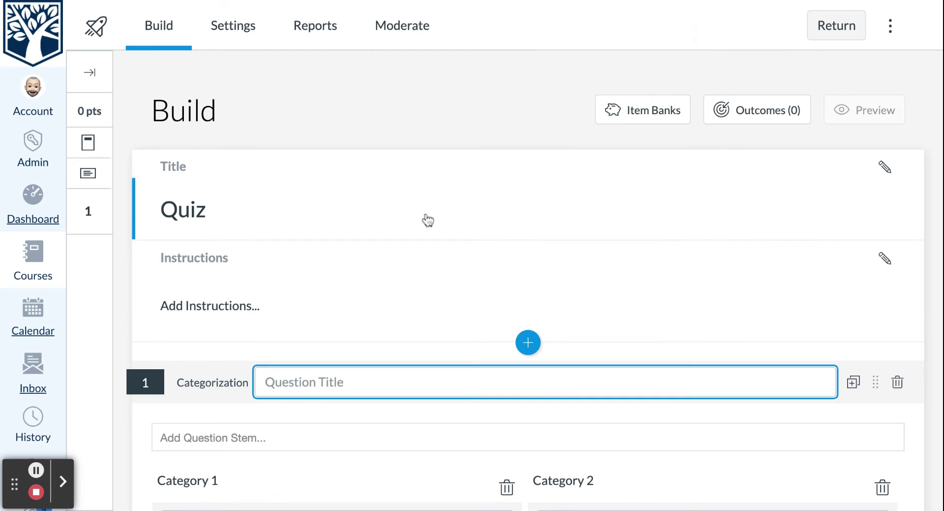
scroll(424, 217, "down", 2)
scroll(428, 220, "down", 2)
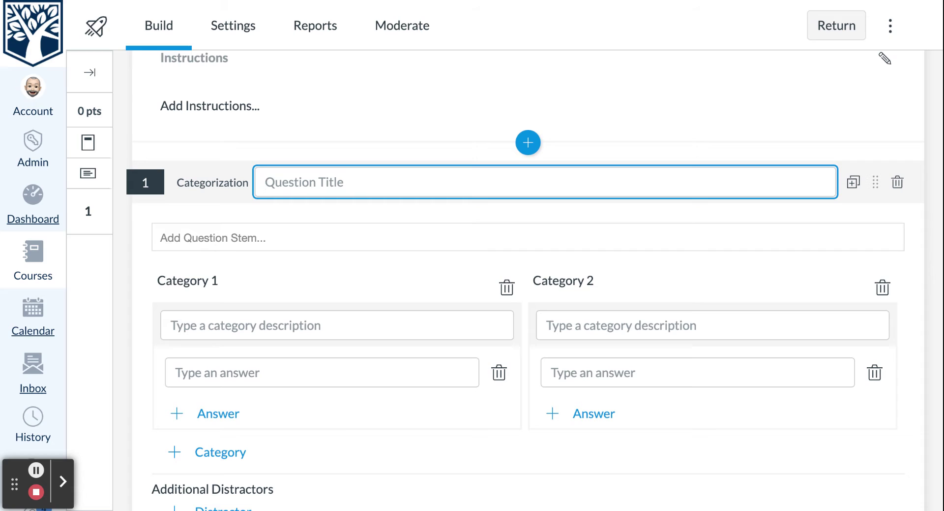
type("Obje")
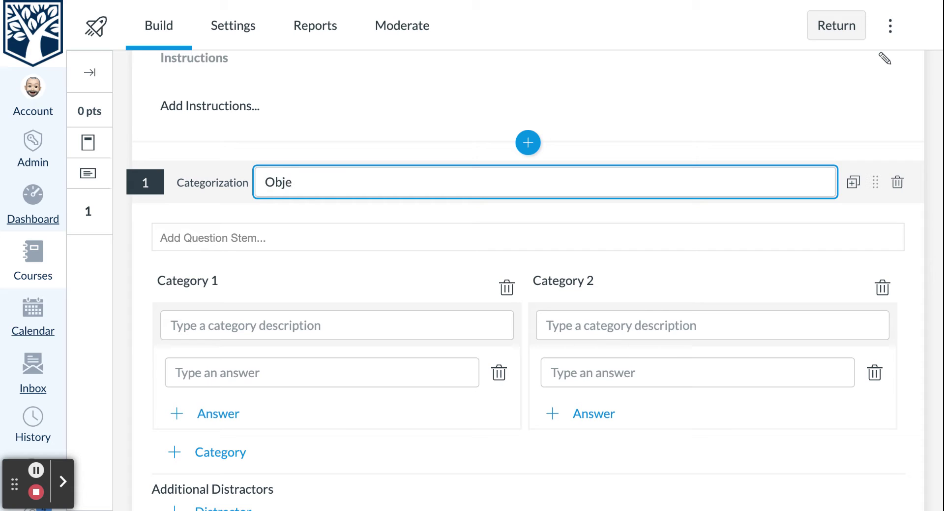
type("ctive 1.1.1")
- Enter the question stem "Classify the following animals correctly by dragging the name to the proper column."
left_click(224, 237)
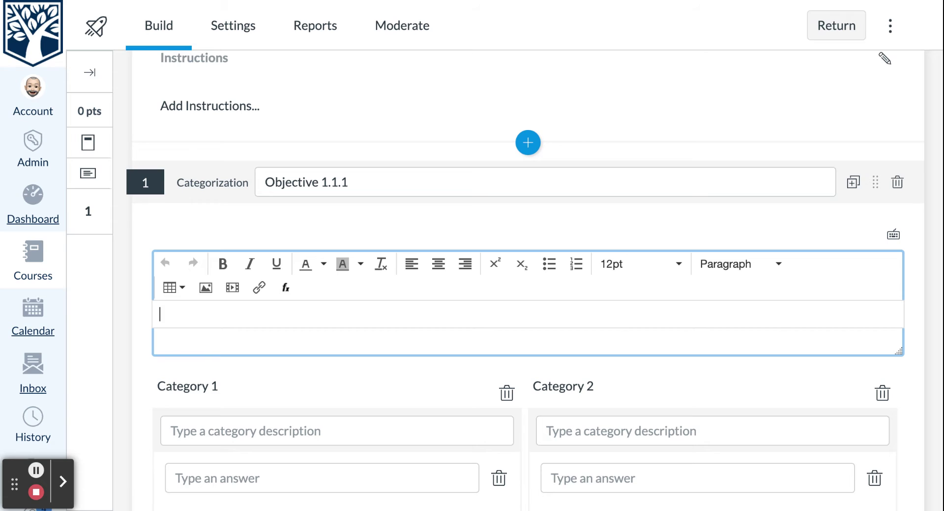
type("Classigy")
key("BackSpace")
key("BackSpace")
type("fy the following ")
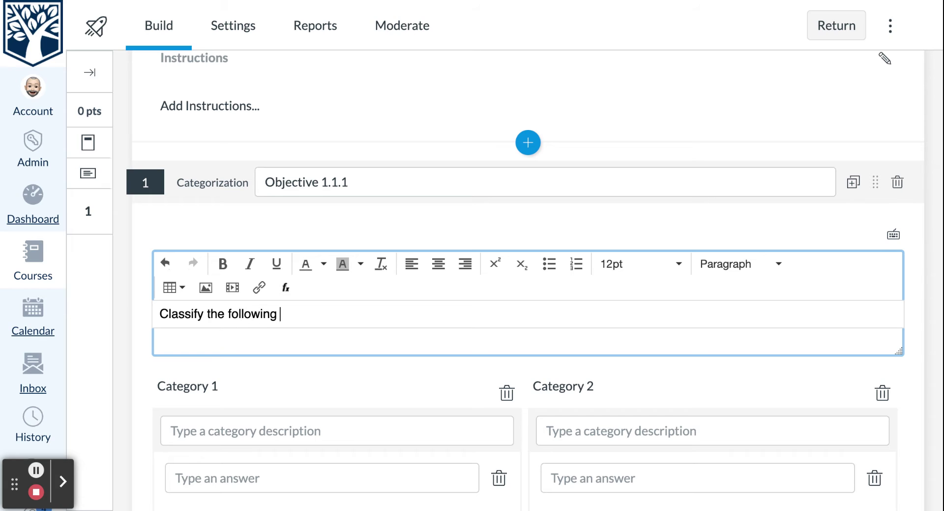
type("animals co")
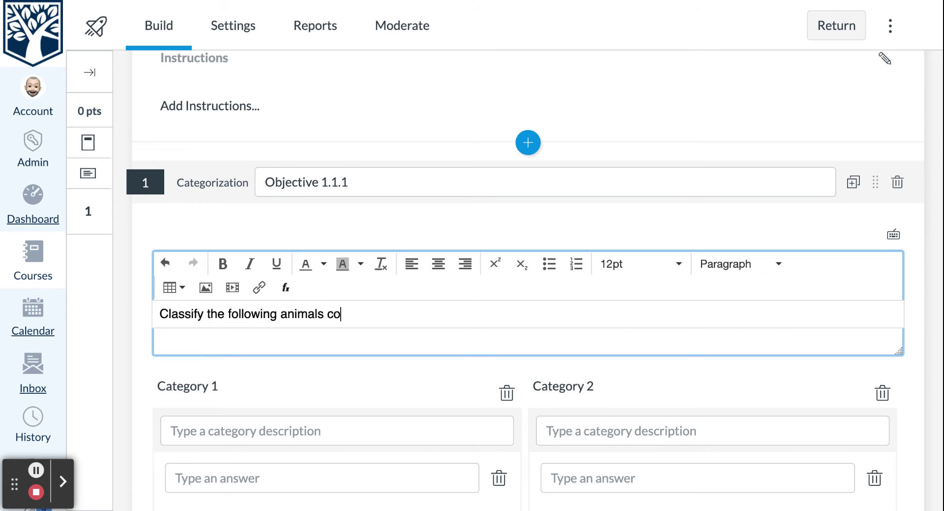
type("rrectly by dragging the")
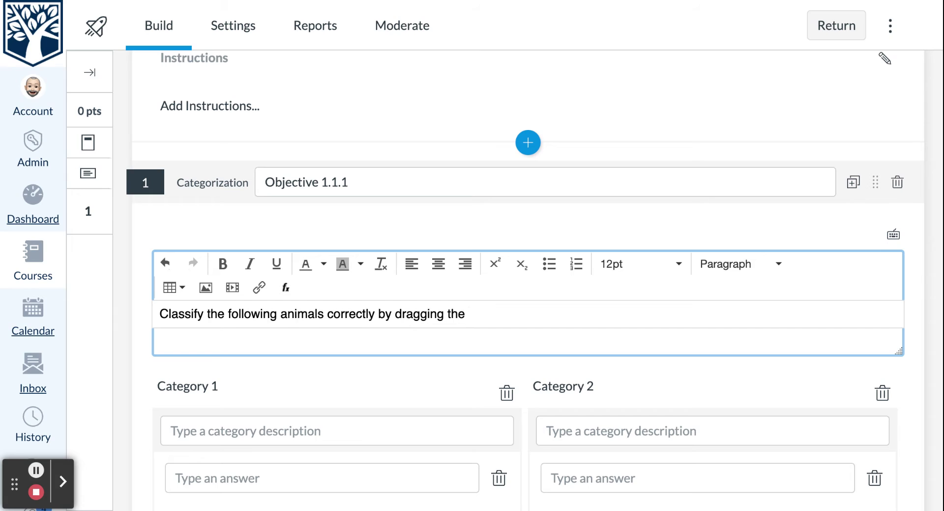
type("mame to the")
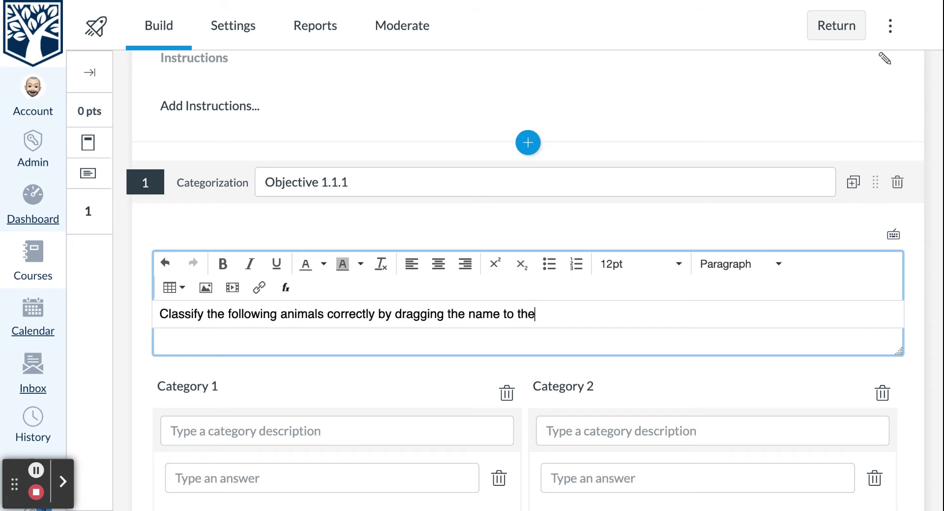
type(" proper column.")
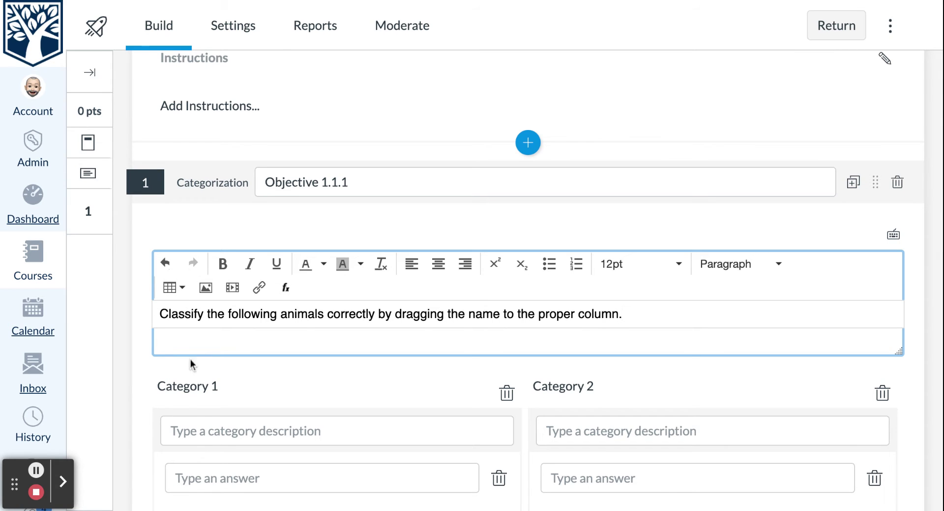
- Describe Category 1 as "Mammals" and Category 2 as "Reptiles"
left_click(209, 430)
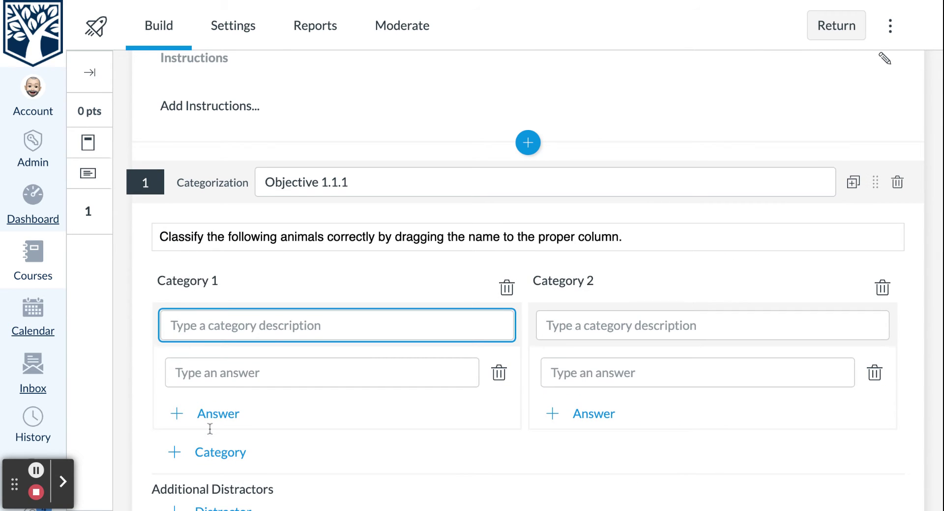
type("Mammals")
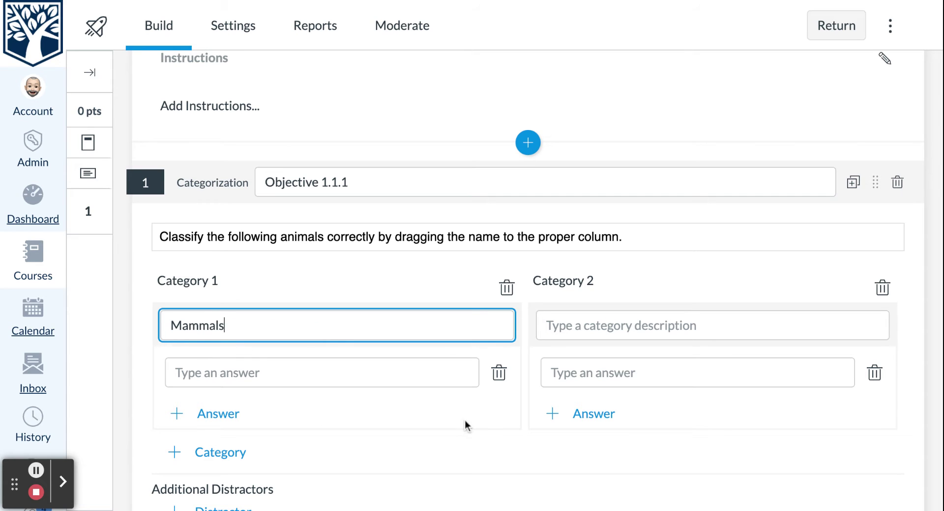
left_click(569, 323)
type("Reptilew")
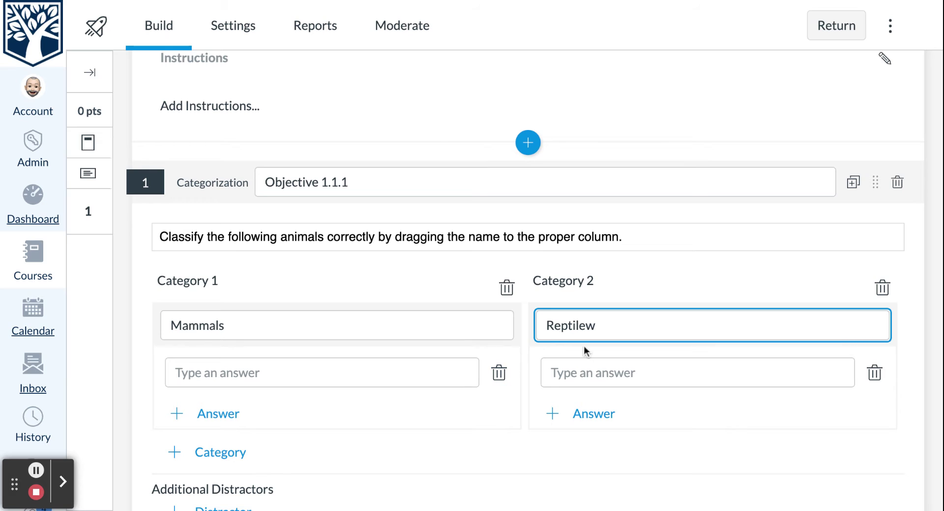
key("BackSpace")
type("s")
- Enter three answers for the Mammals category: "fox", "cat" and "dog"
left_click(383, 373)
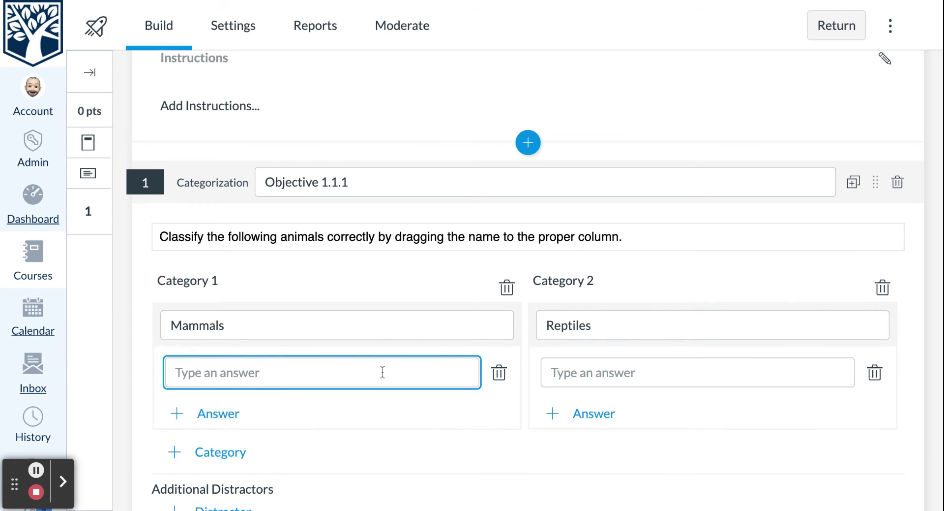
type("fox")
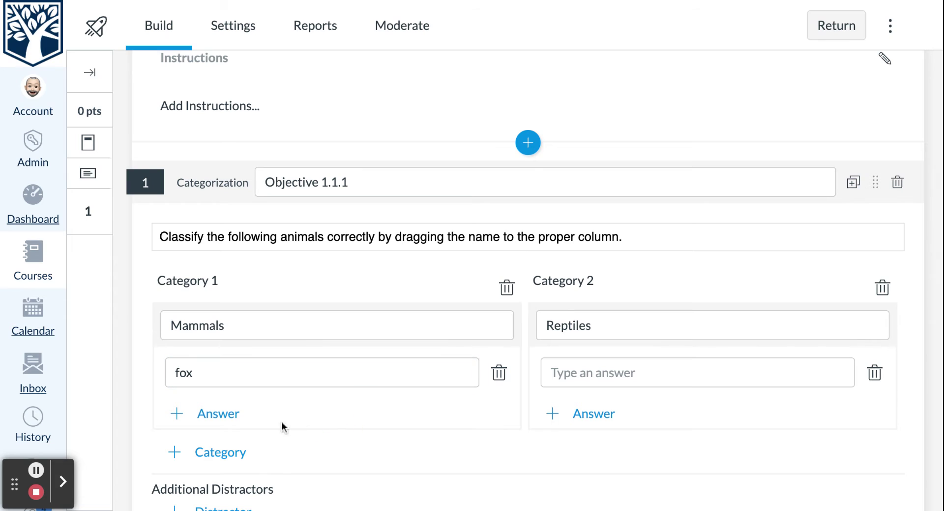
left_click(225, 413)
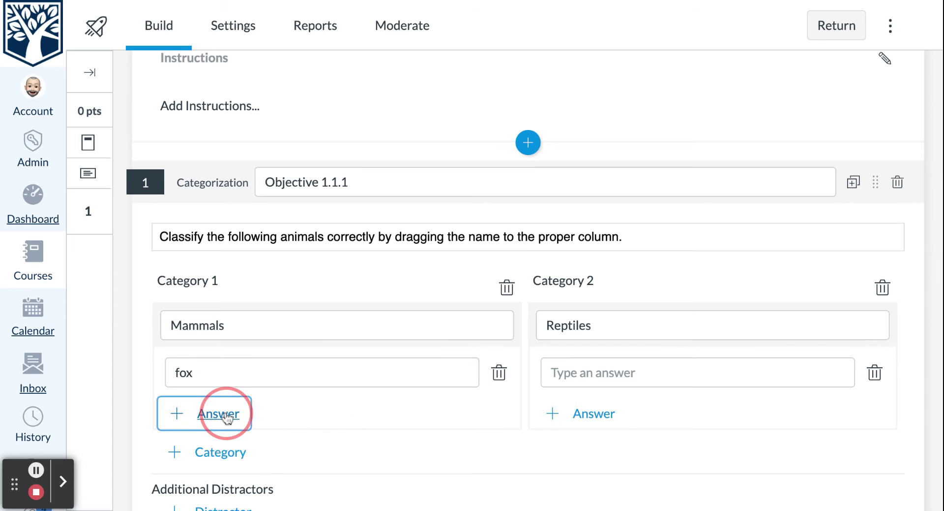
type("cat")
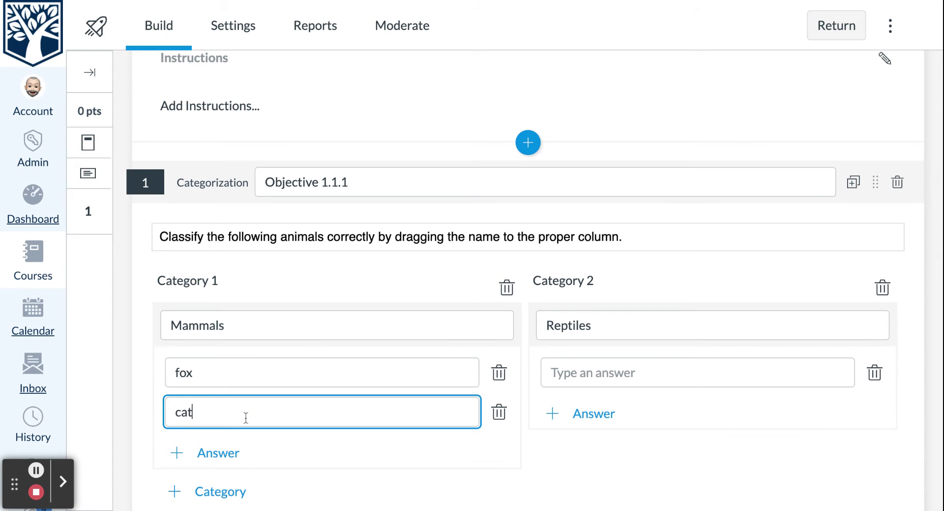
left_click(217, 452)
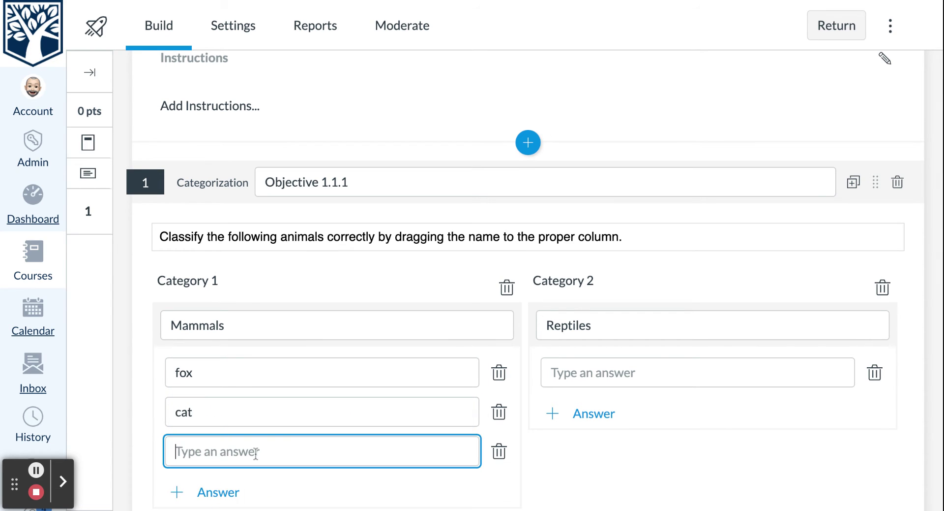
type("dog")
- Enter three answers for the Reptiles category: "lizard", "snake" and "alligator"
left_click(580, 326)
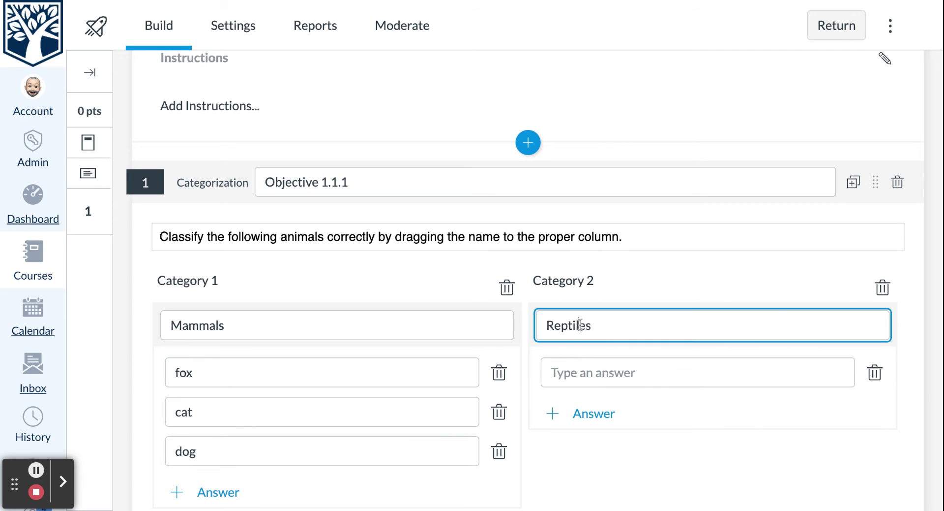
left_click(585, 373)
type("lizat")
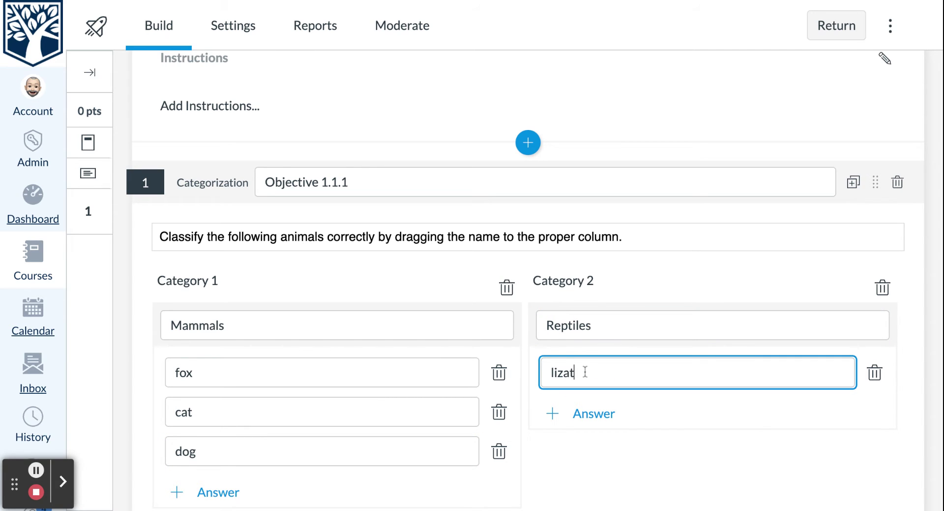
key("BackSpace")
type("rd")
left_click(581, 414)
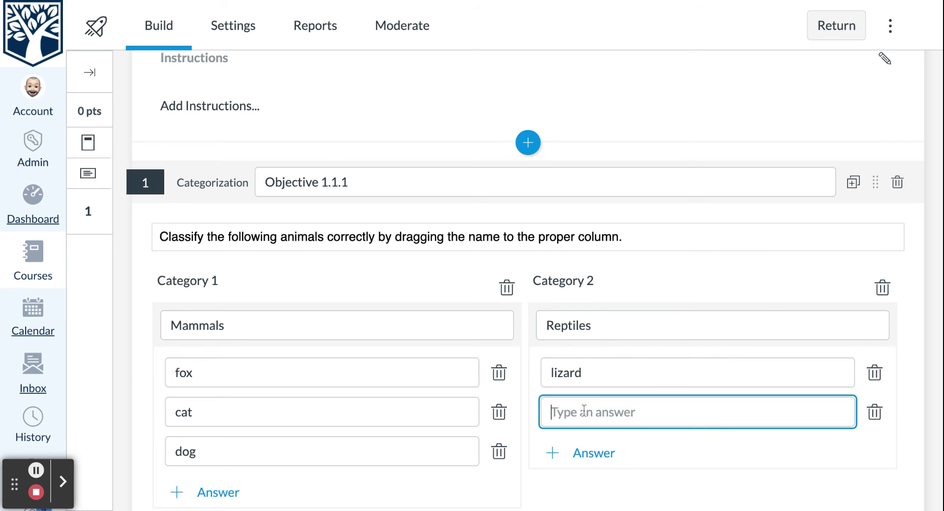
type("snake")
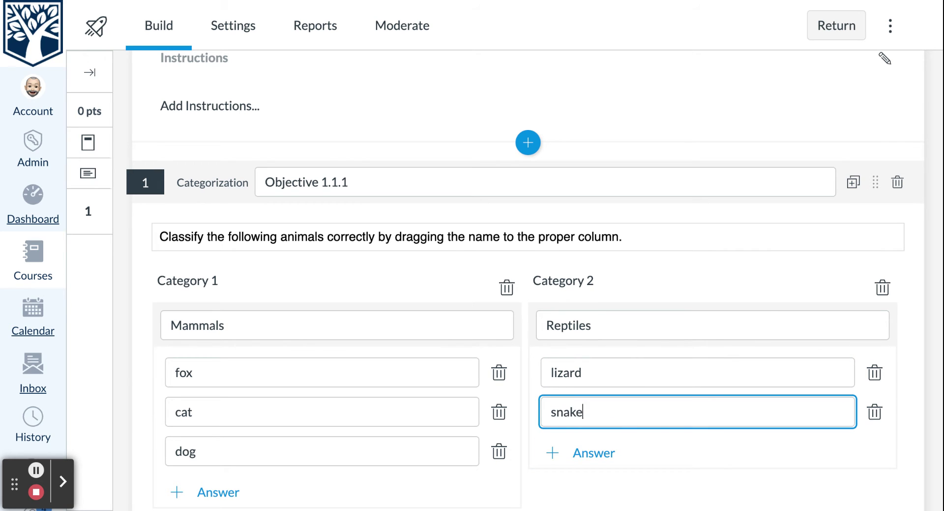
left_click(553, 452)
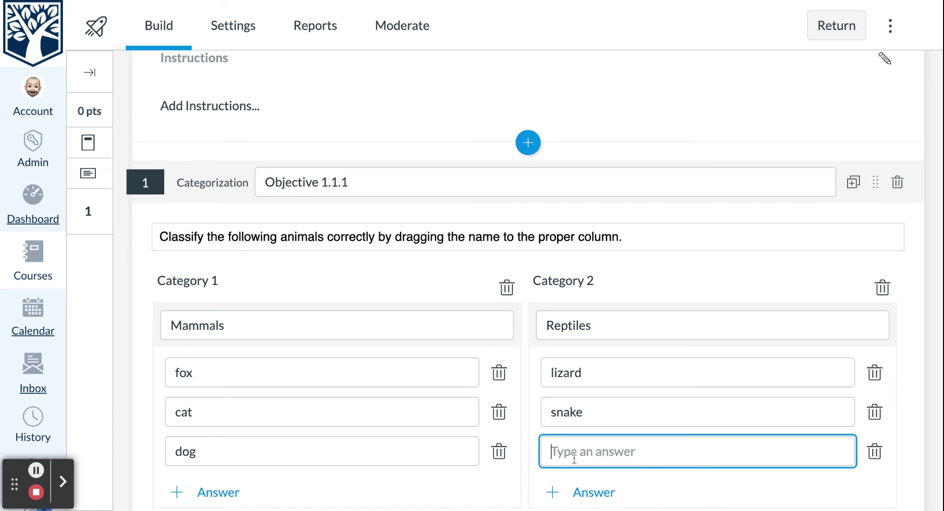
type("ala")
type("ig")
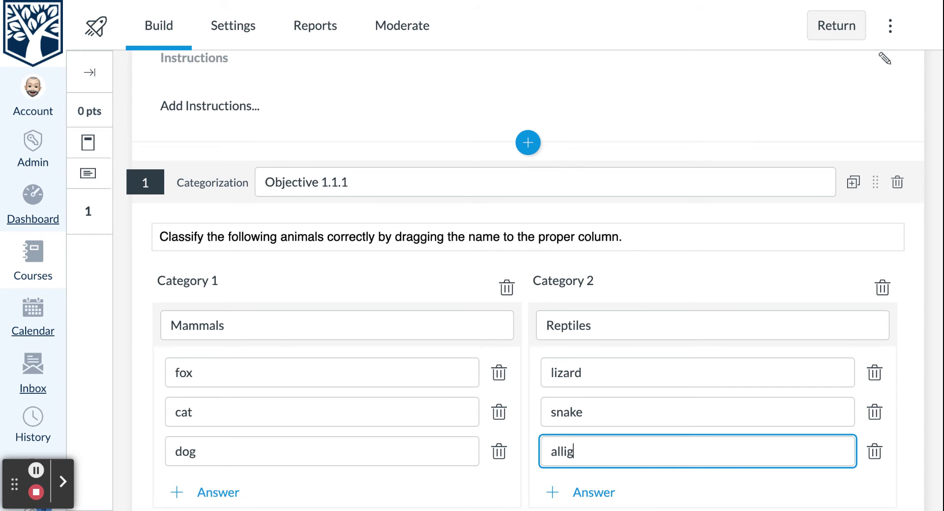
type("ator")
- Add the categorization question to a new item bank titled "Animals" and save the question
scroll(538, 367, "down", 2)
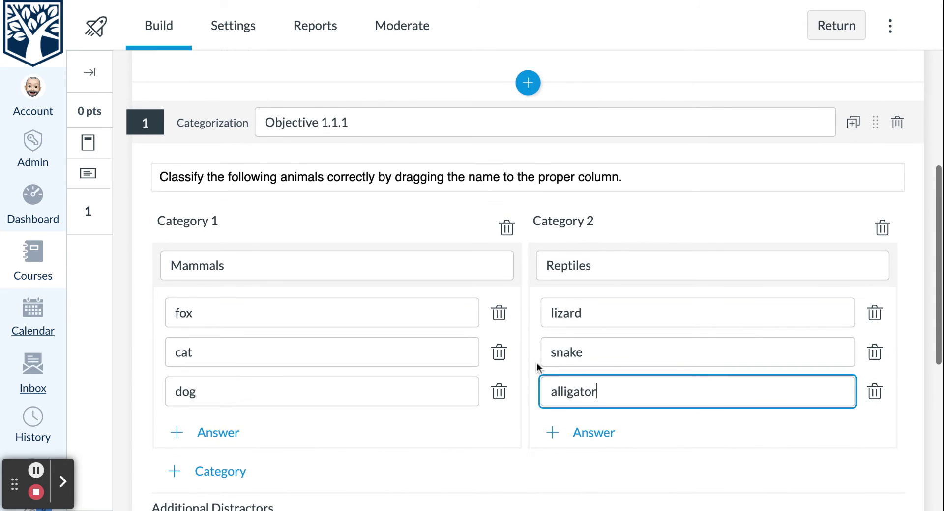
scroll(532, 415, "down", 2)
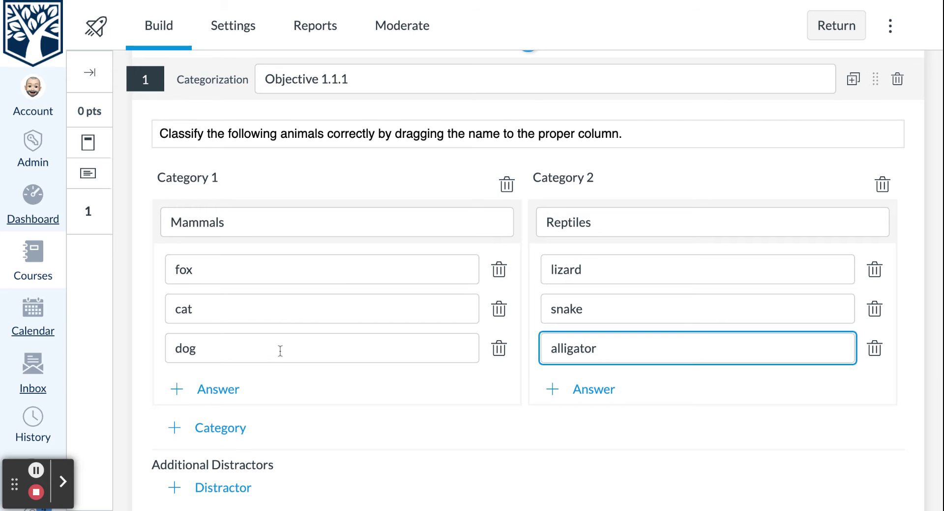
scroll(280, 350, "up", 1)
scroll(280, 350, "down", 3)
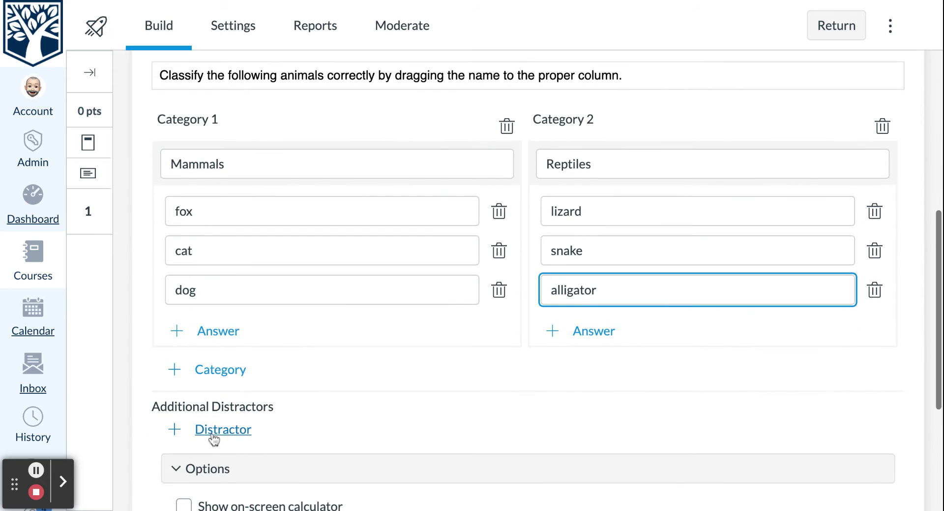
scroll(213, 439, "down", 5)
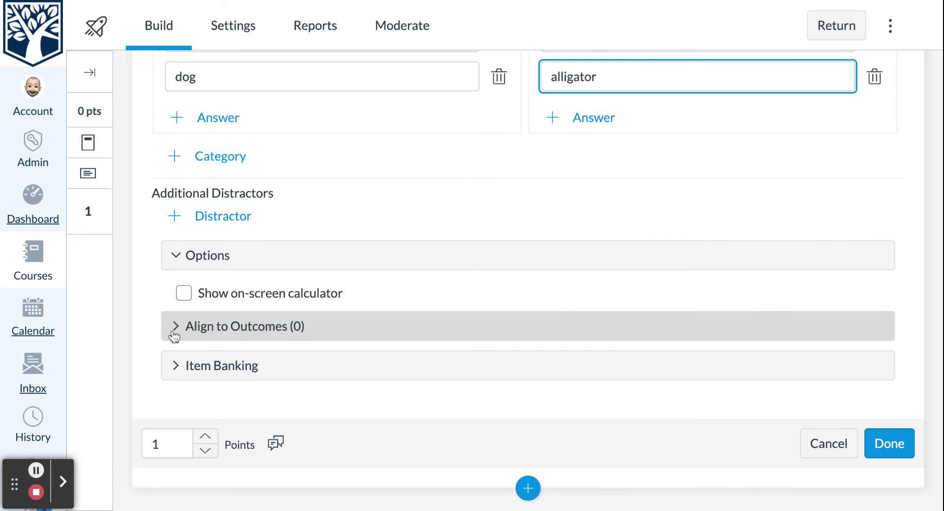
left_click(173, 368)
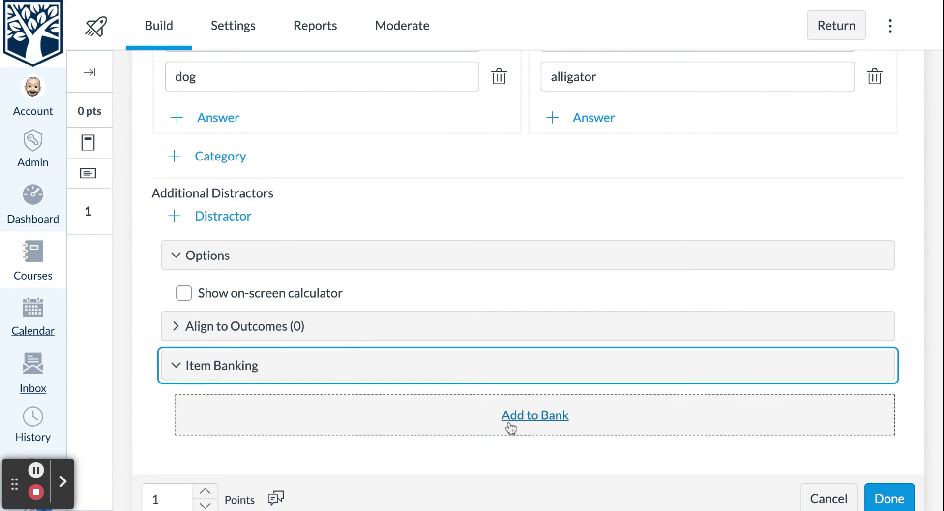
left_click(511, 421)
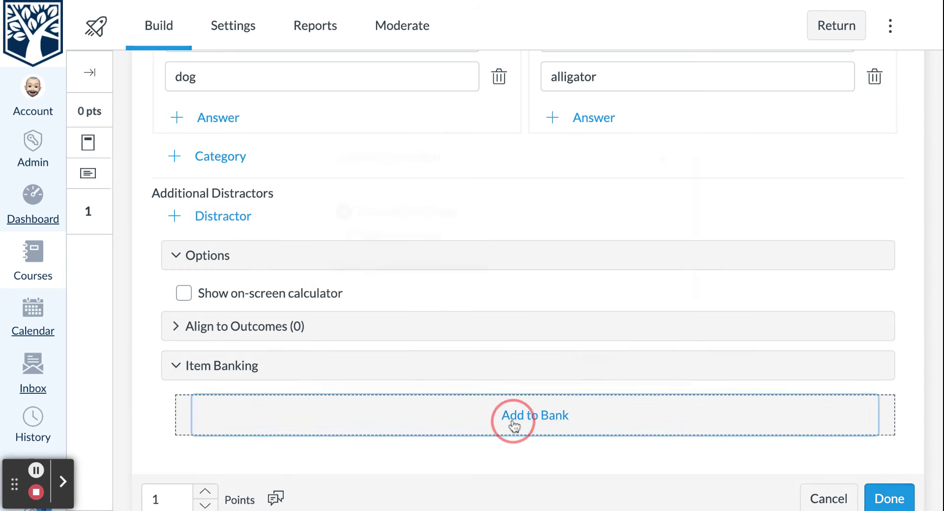
left_click(344, 236)
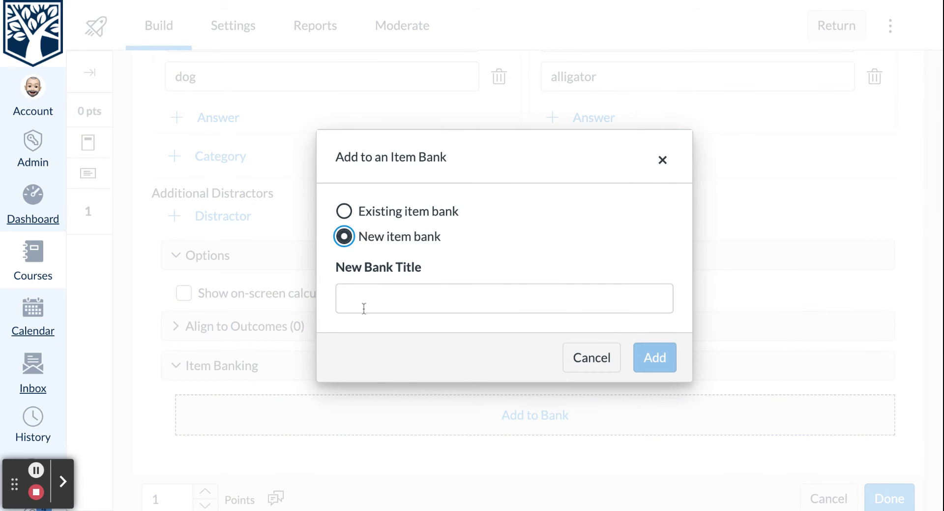
left_click(372, 303)
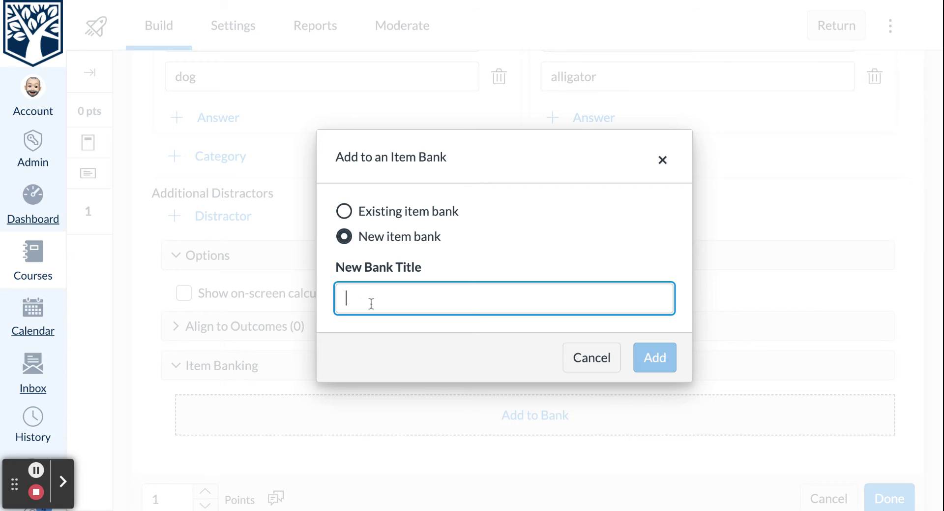
type("Animals")
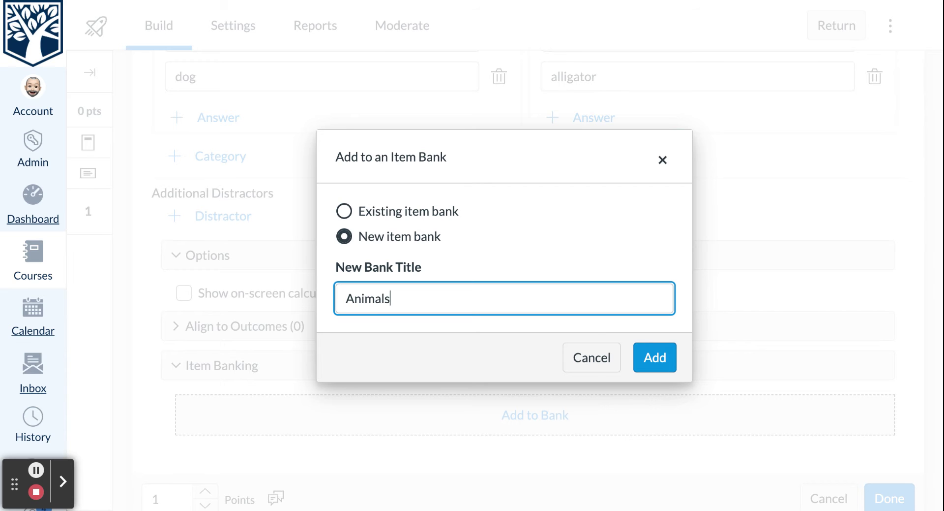
left_click(649, 357)
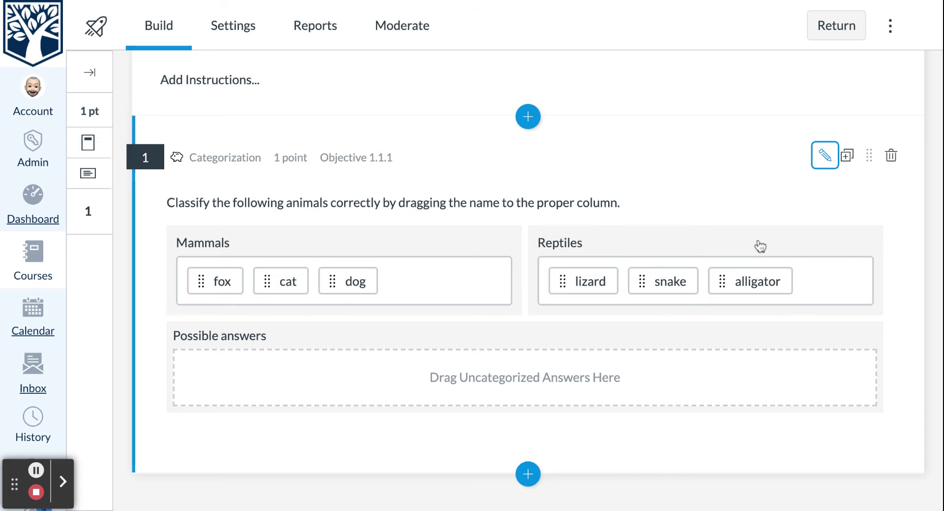
scroll(760, 246, "up", 4)
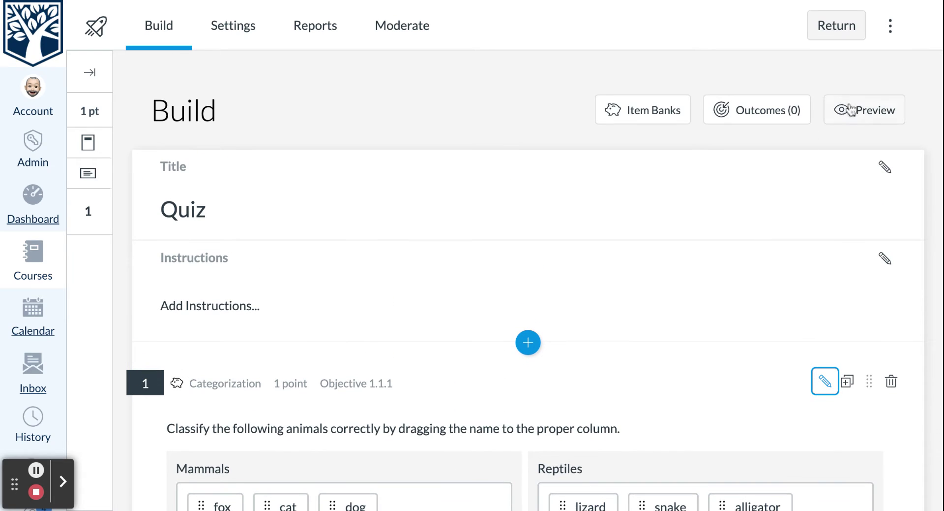
- Preview the quiz and sort dog and cat into Mammals, and fox, lizard, snake and alligator into Reptiles
left_click(864, 105)
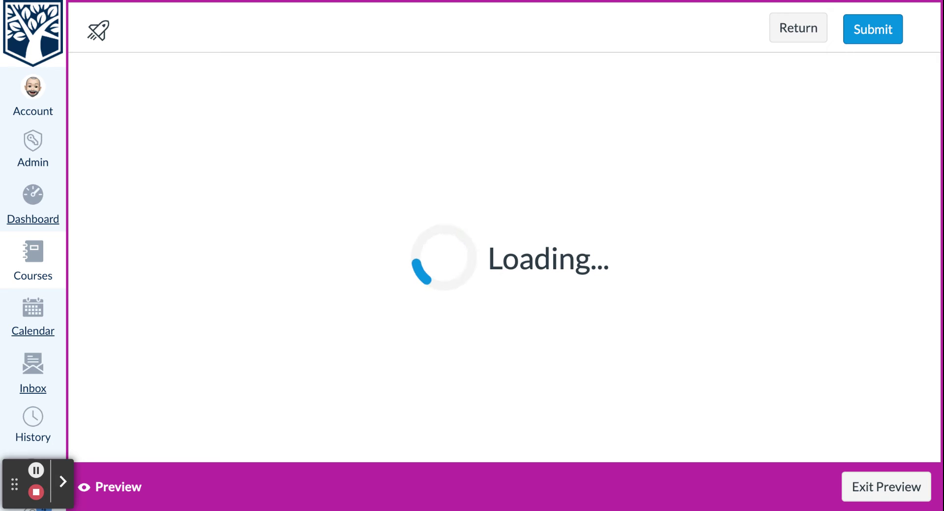
scroll(452, 230, "down", 3)
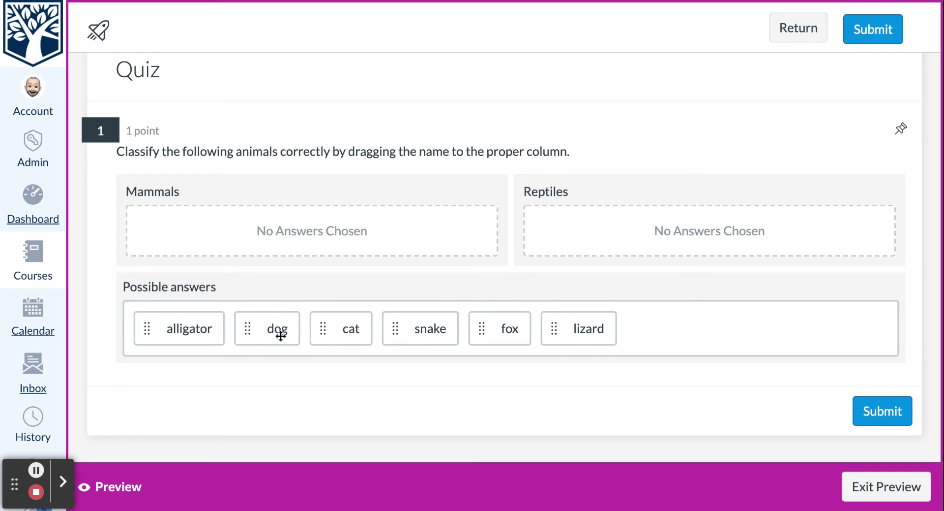
left_click_drag(277, 335, 305, 231)
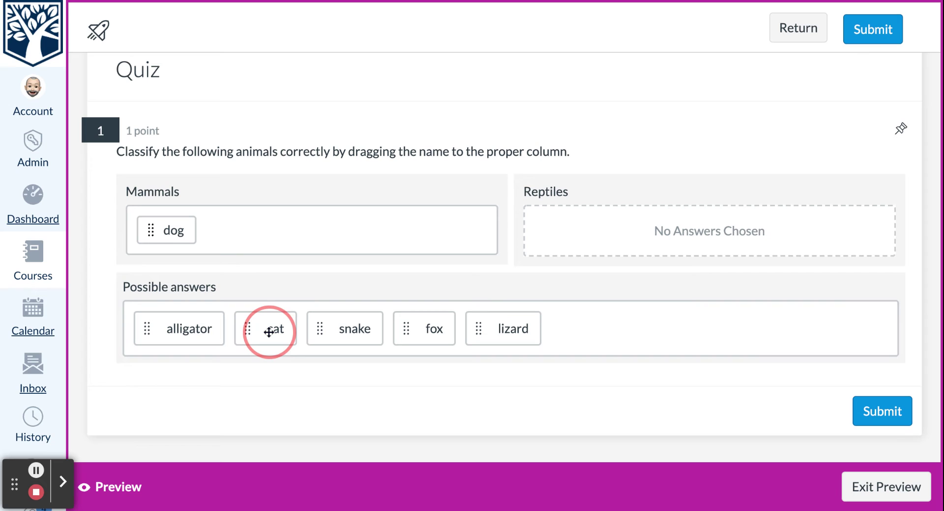
left_click_drag(269, 333, 236, 231)
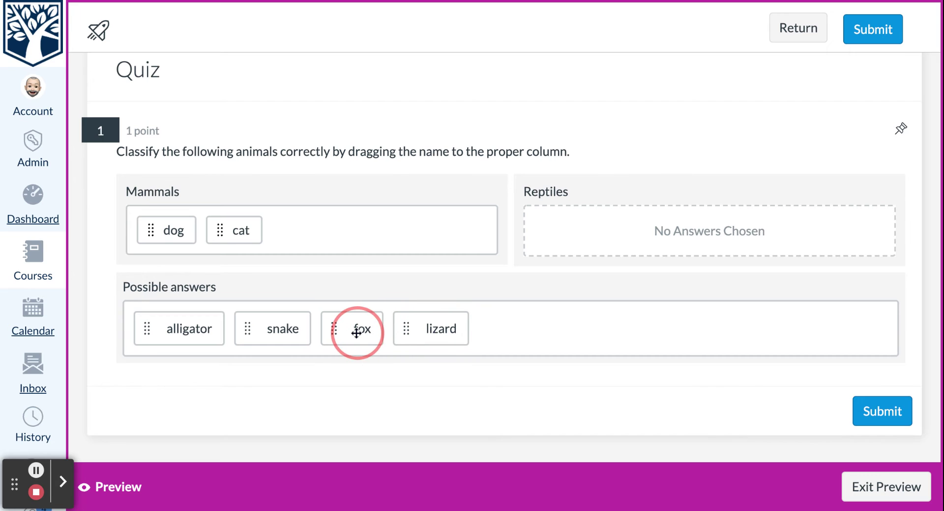
left_click_drag(356, 332, 571, 241)
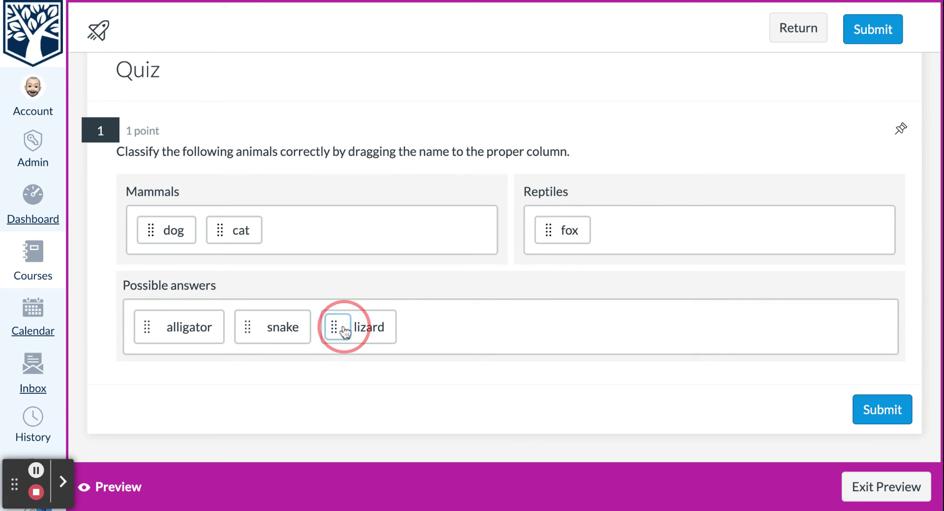
left_click_drag(345, 332, 635, 230)
left_click_drag(282, 327, 736, 242)
left_click_drag(196, 327, 173, 318)
- Submit the preview attempt, check the graded answers in the results and exit the preview
left_click(881, 412)
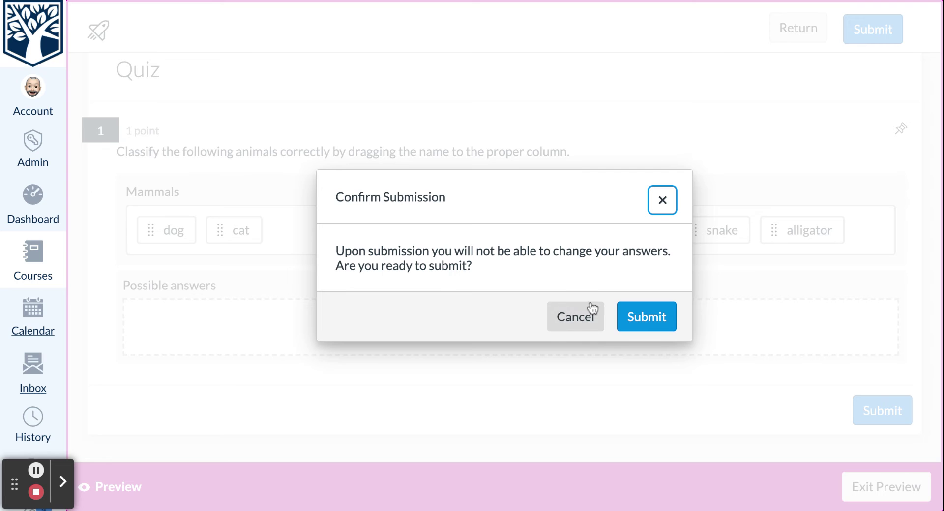
left_click(645, 317)
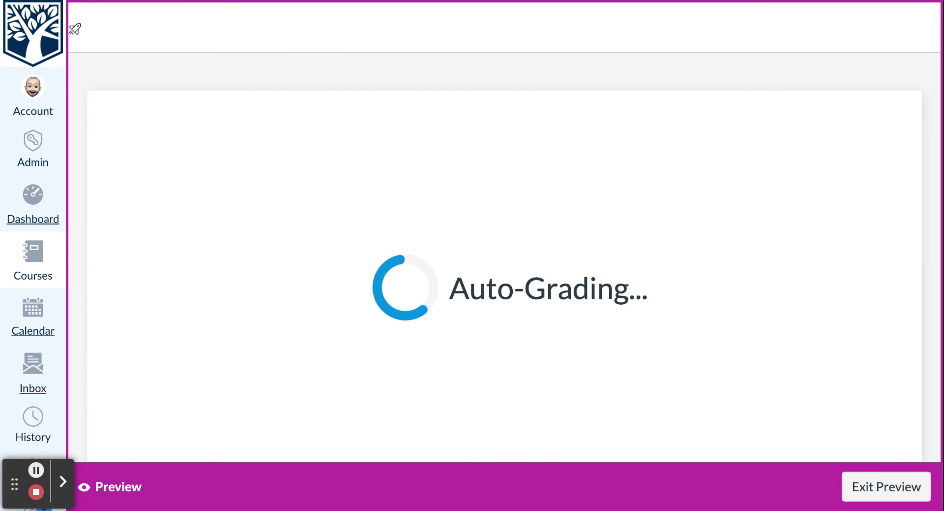
scroll(492, 246, "down", 2)
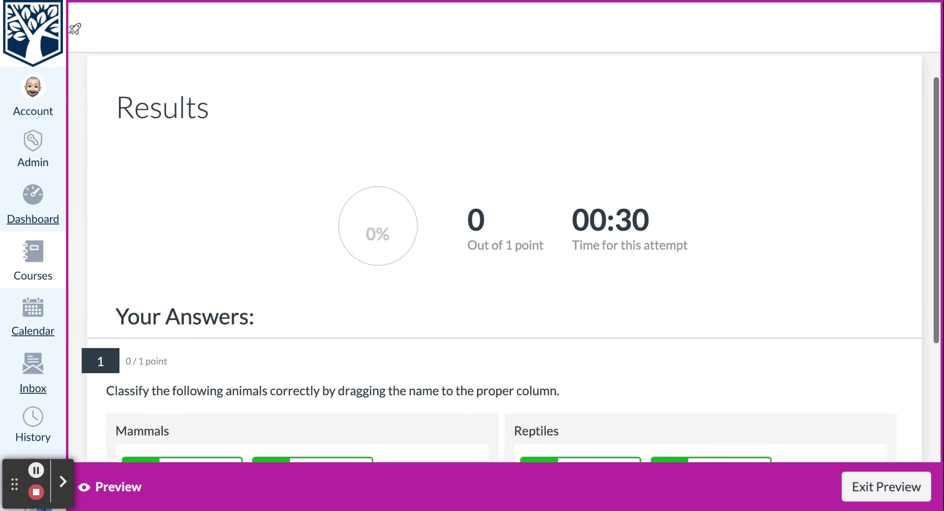
scroll(515, 258, "down", 4)
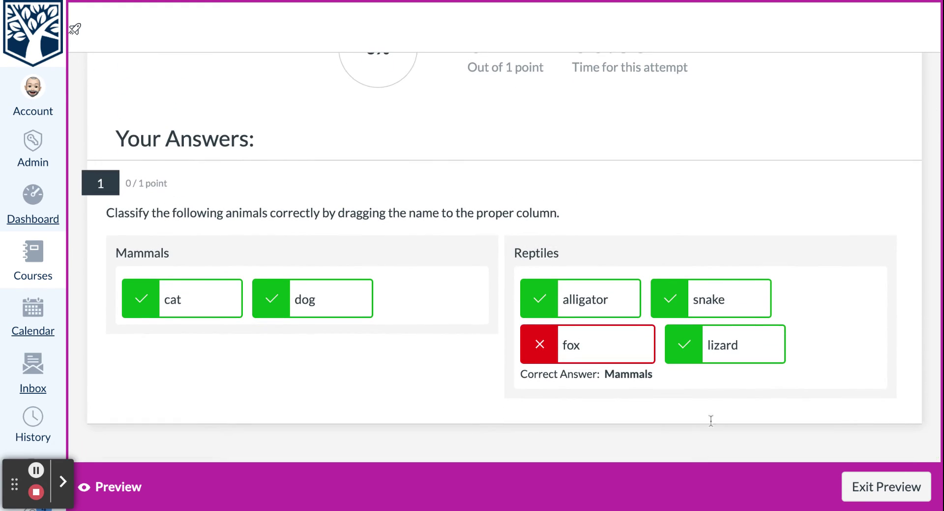
left_click(885, 486)
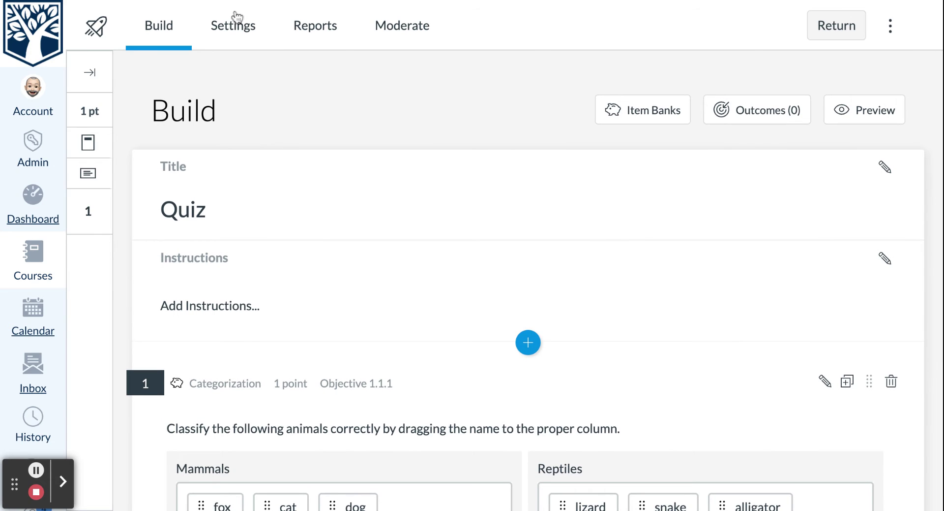
- Review the quiz settings, including shuffling, time limit and multiple attempts, and return to the build view
left_click(233, 20)
scroll(206, 295, "down", 2)
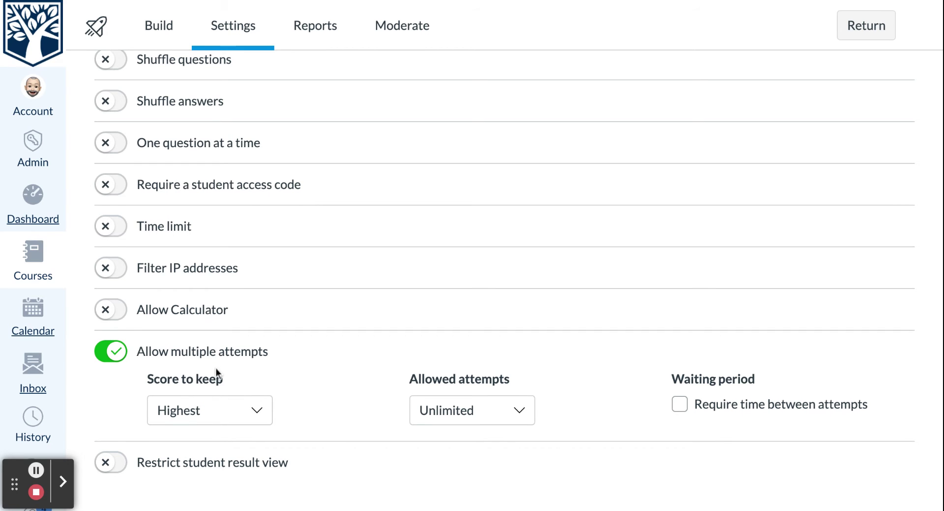
scroll(216, 368, "up", 1)
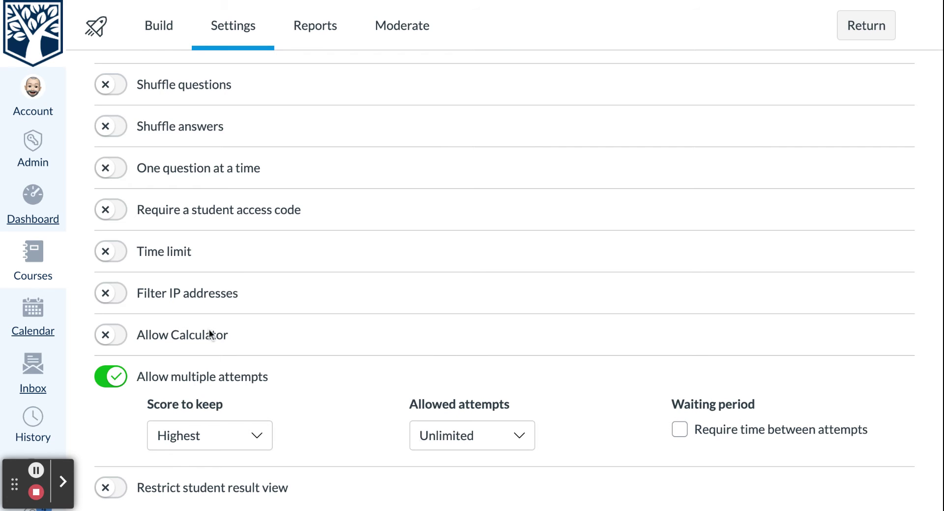
scroll(210, 335, "up", 3)
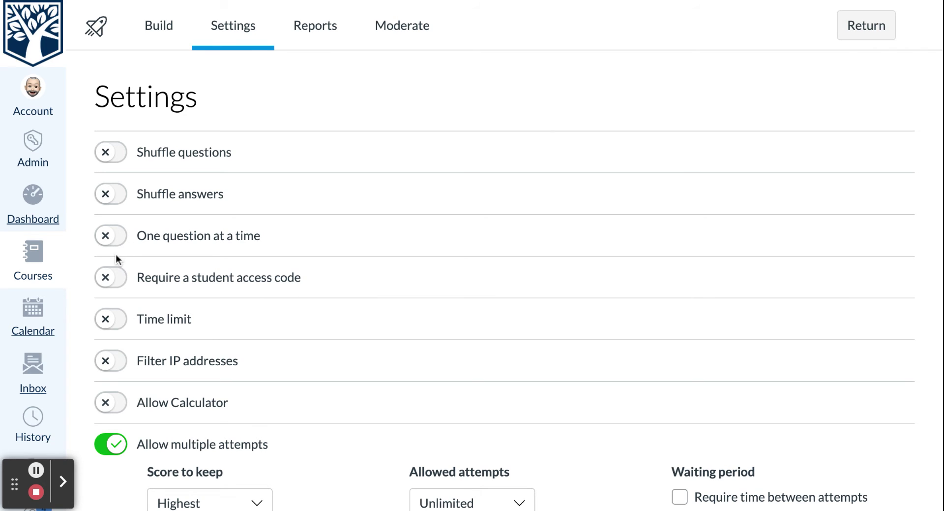
scroll(118, 258, "down", 2)
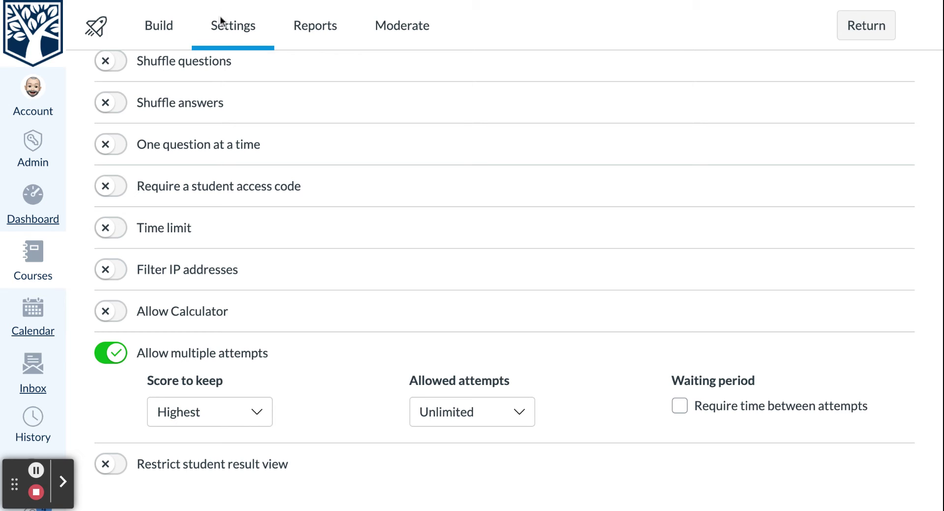
left_click(153, 31)
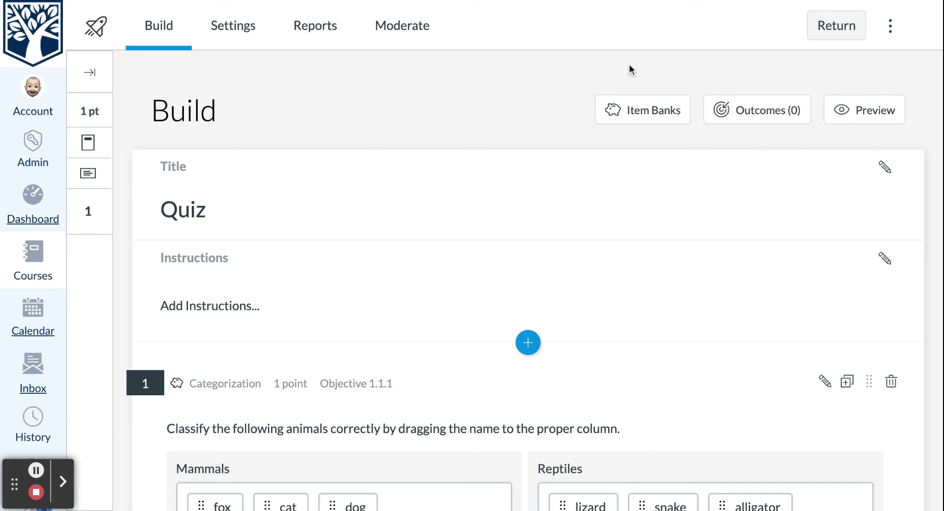
- Return to the course's quiz list and reopen the builder of "Quiz New" through its details page
left_click(831, 27)
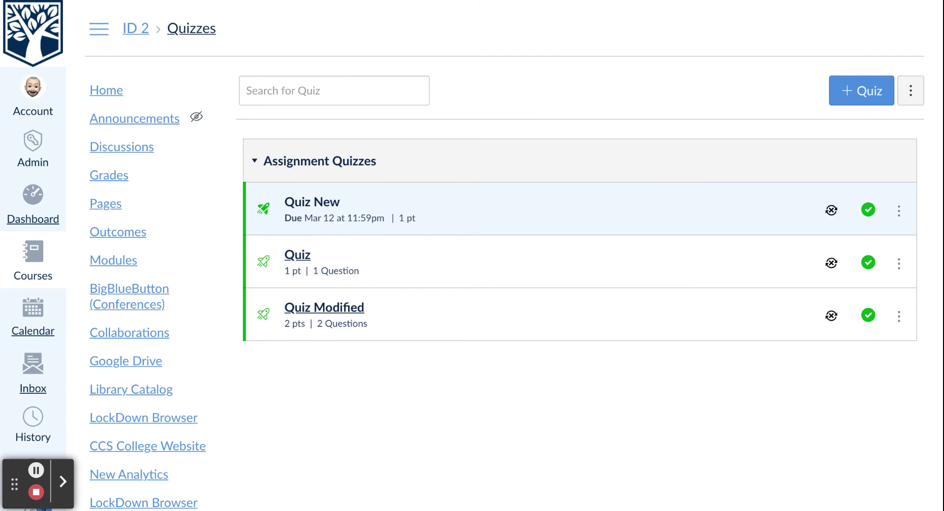
left_click(312, 201)
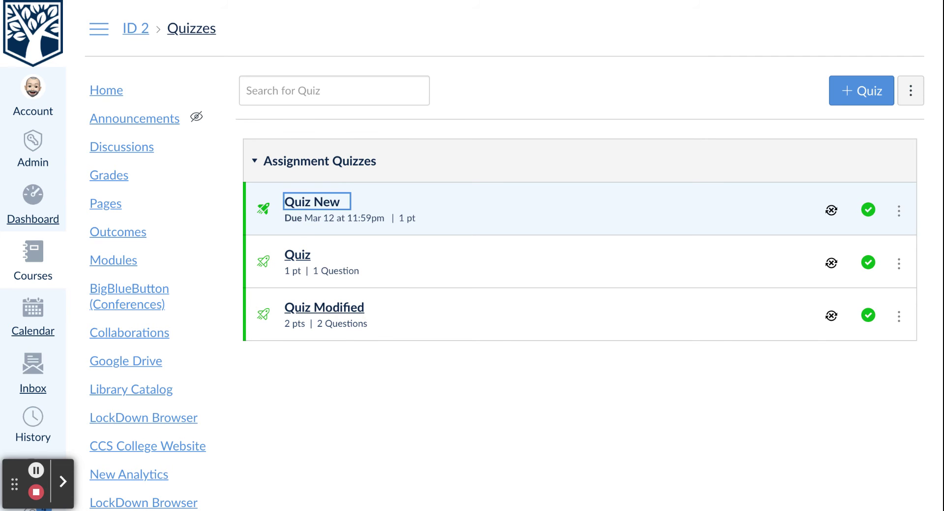
scroll(420, 341, "down", 15)
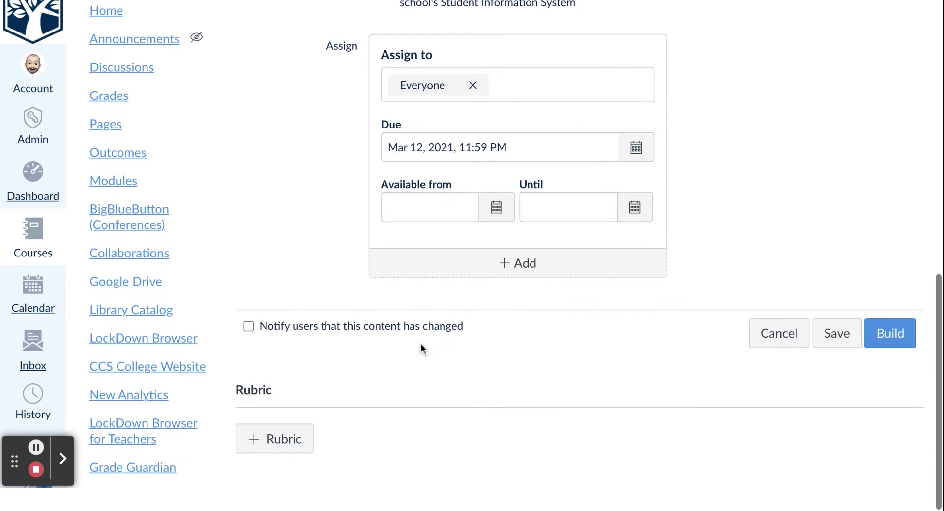
left_click(831, 362)
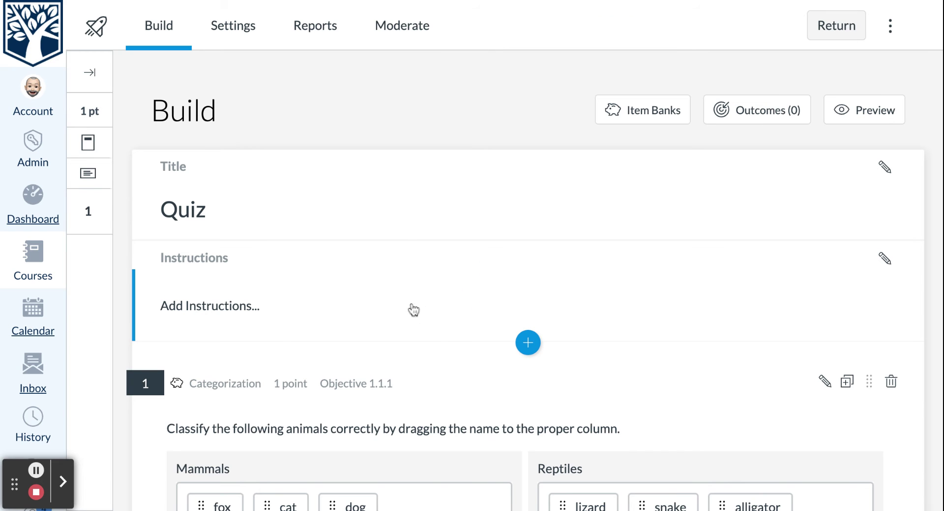
- Insert a Hot Spot question above the categorization question and title it "Geography-Landforms-1"
left_click(528, 342)
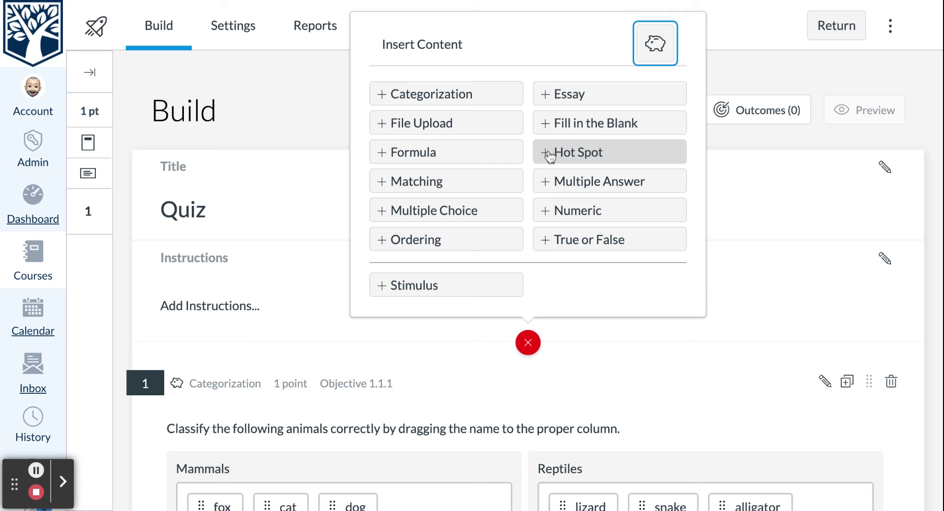
left_click(549, 153)
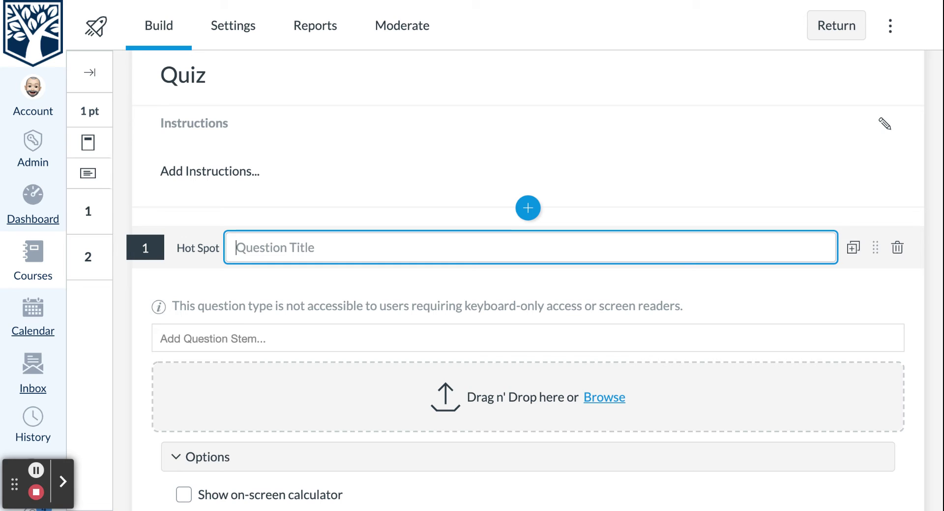
type("Ge")
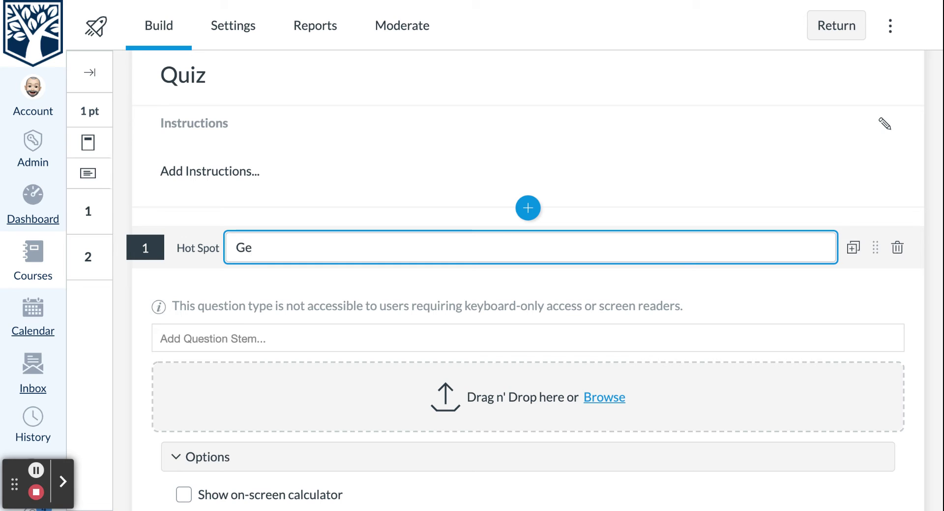
type("ography-Landforms")
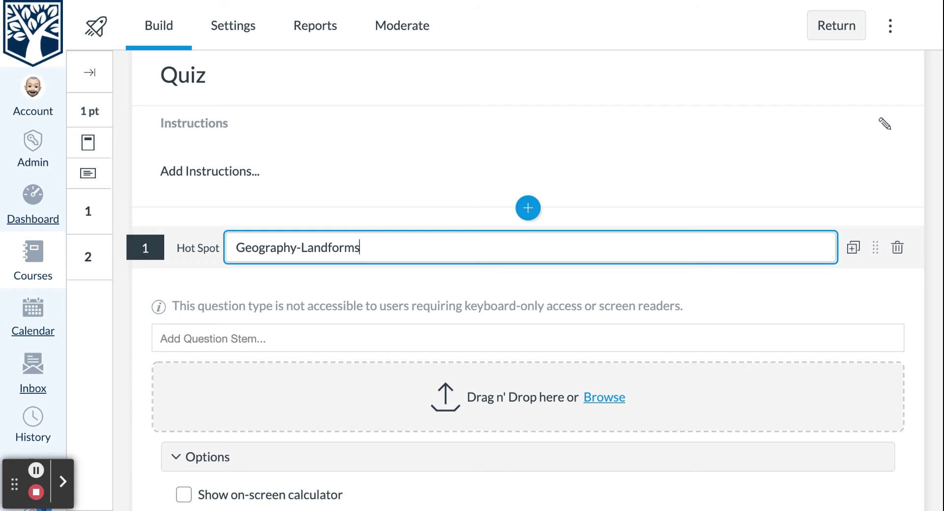
type("-1")
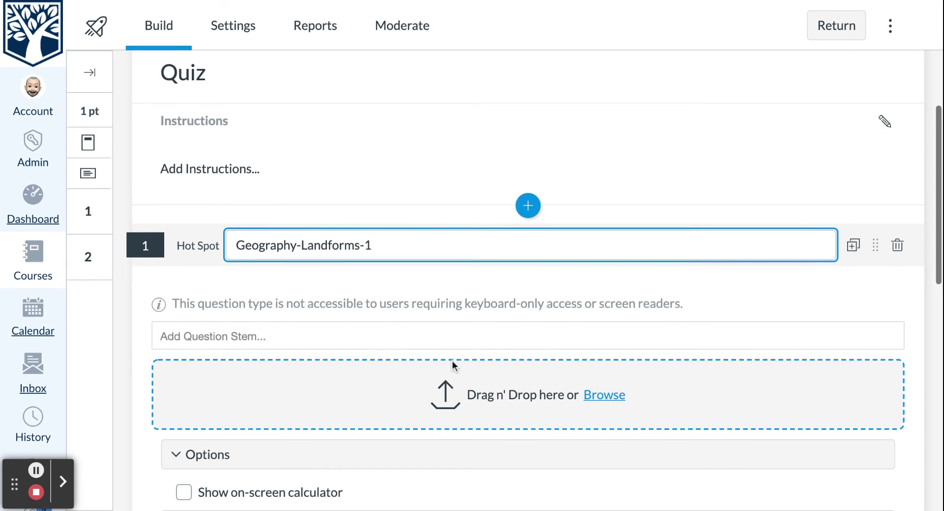
- Enter the question stem "Click on the area of the map that shows an isthmus"
scroll(455, 366, "down", 2)
left_click(338, 299)
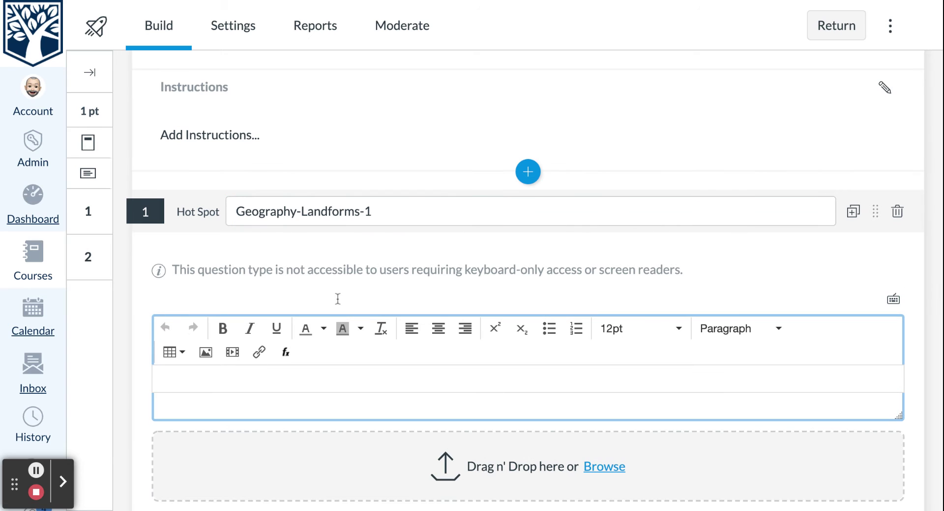
type("Click on th")
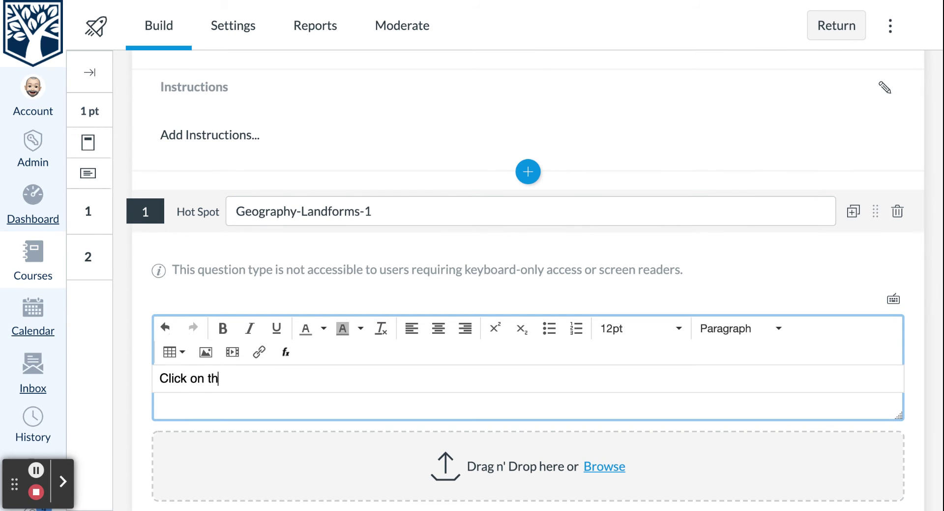
type("e area of the ")
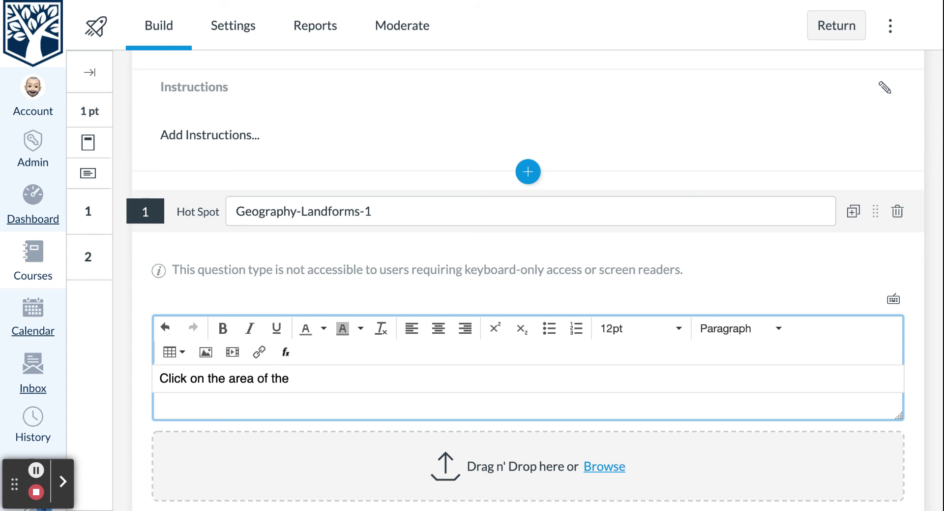
type("map that sho")
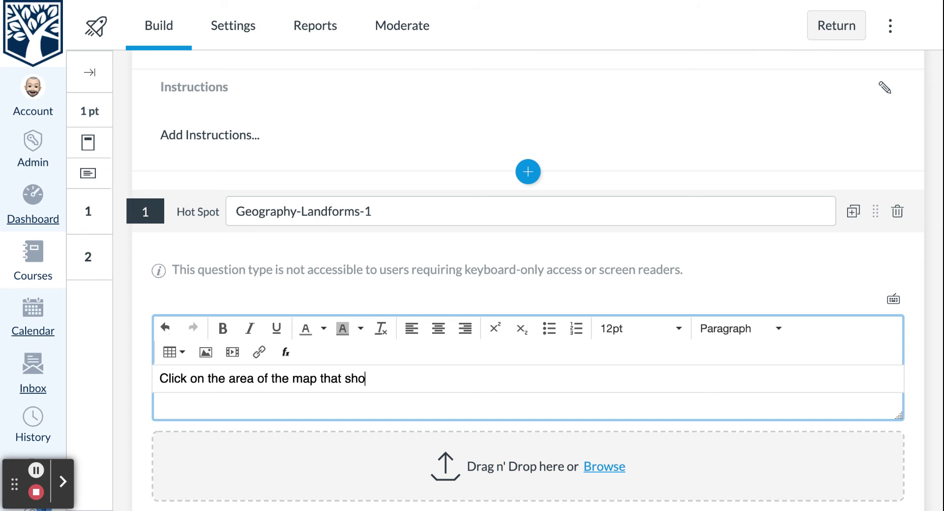
type("ws an isthmus")
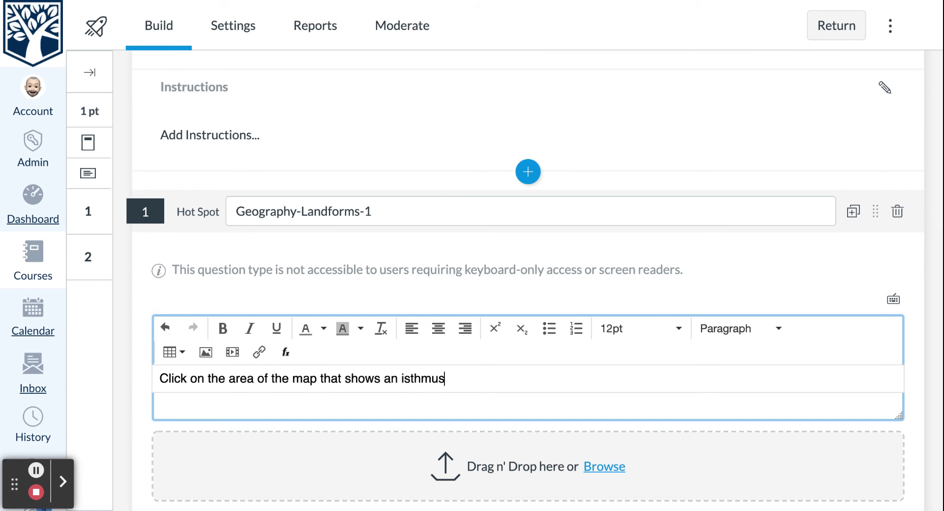
- Draw a small oval hot spot over the narrow land bridge between Central and South America on the map
scroll(407, 340, "down", 2)
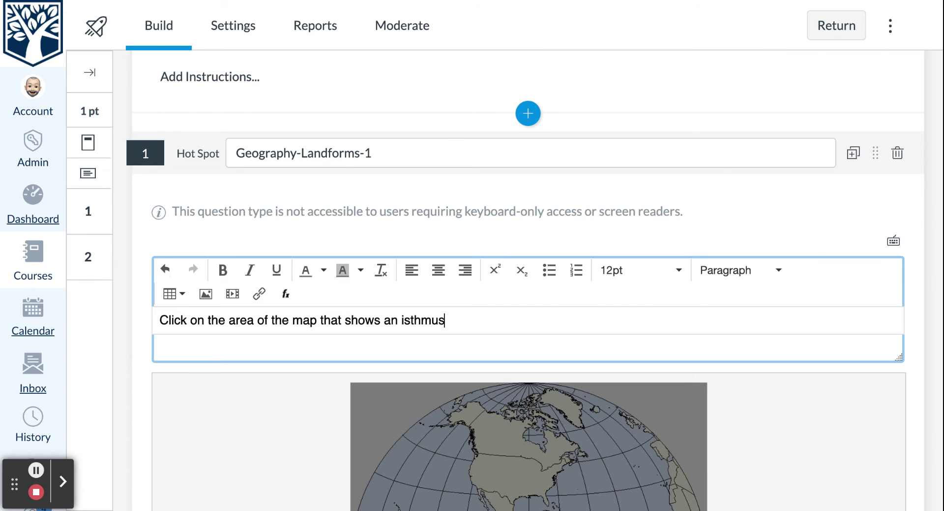
scroll(534, 281, "down", 5)
scroll(450, 196, "down", 3)
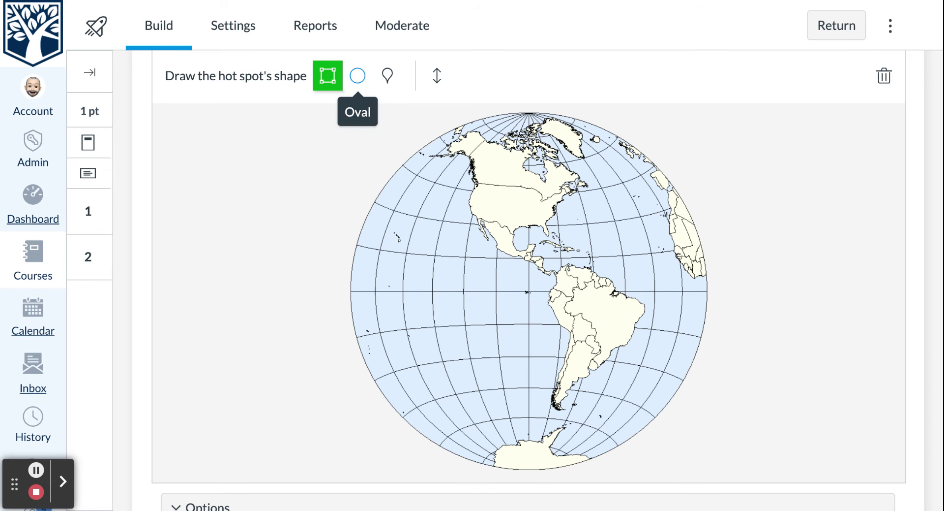
left_click(357, 75)
scroll(526, 246, "down", 1)
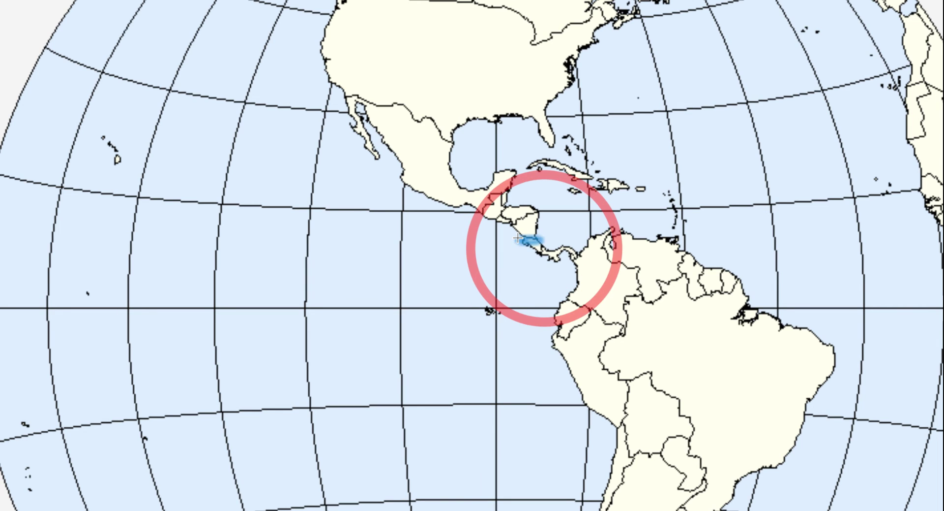
left_click_drag(518, 237, 584, 270)
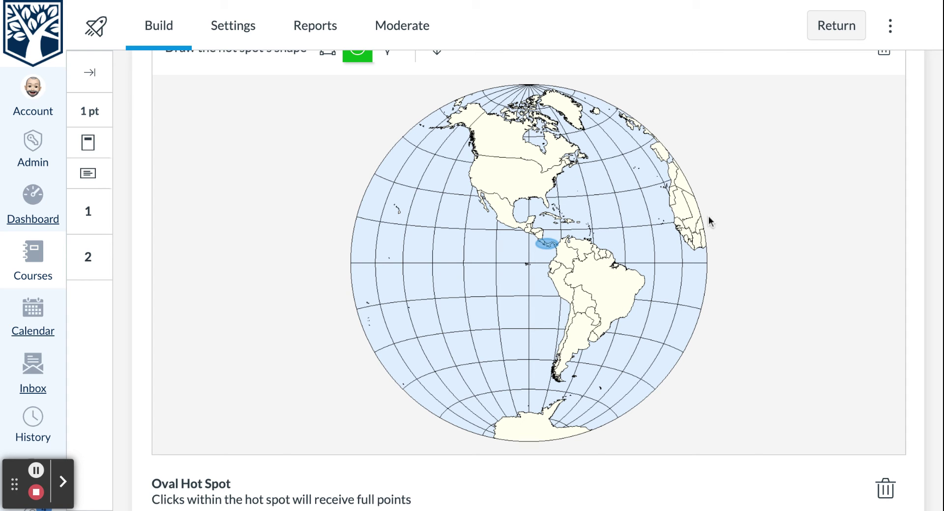
scroll(710, 216, "up", 3)
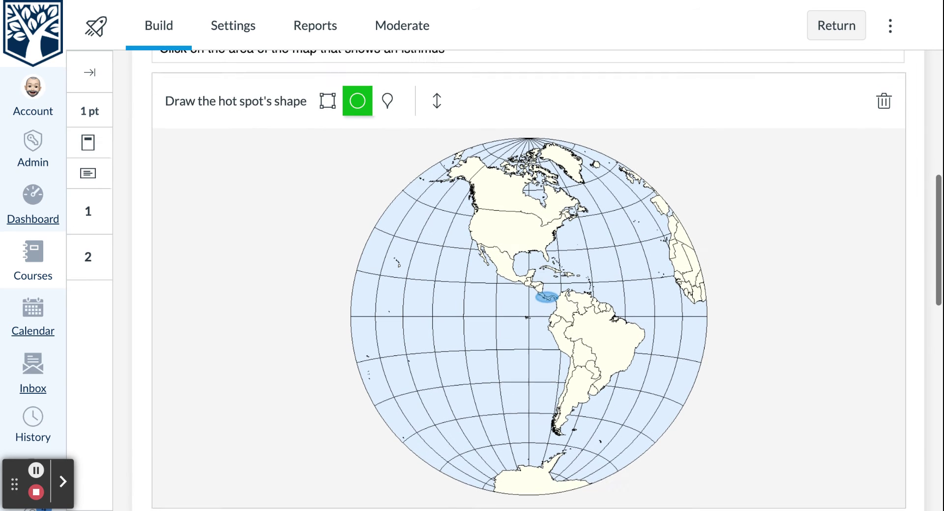
scroll(831, 345, "down", 10)
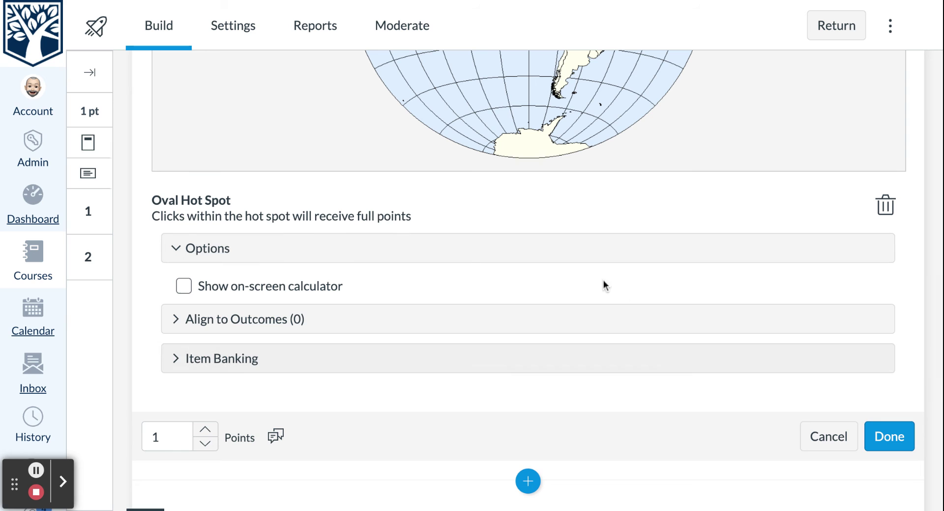
- Start adding the hot spot question to an existing item bank and look through the available destination banks
left_click(199, 358)
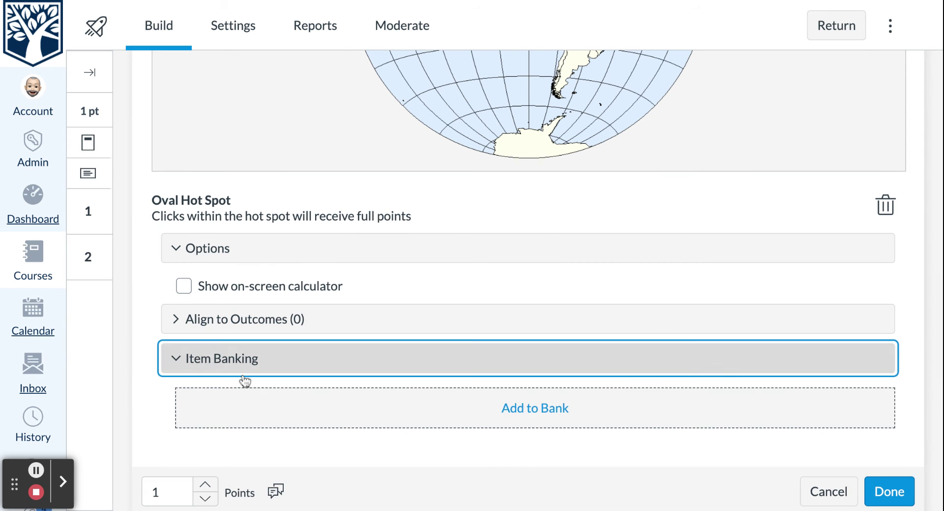
left_click(538, 406)
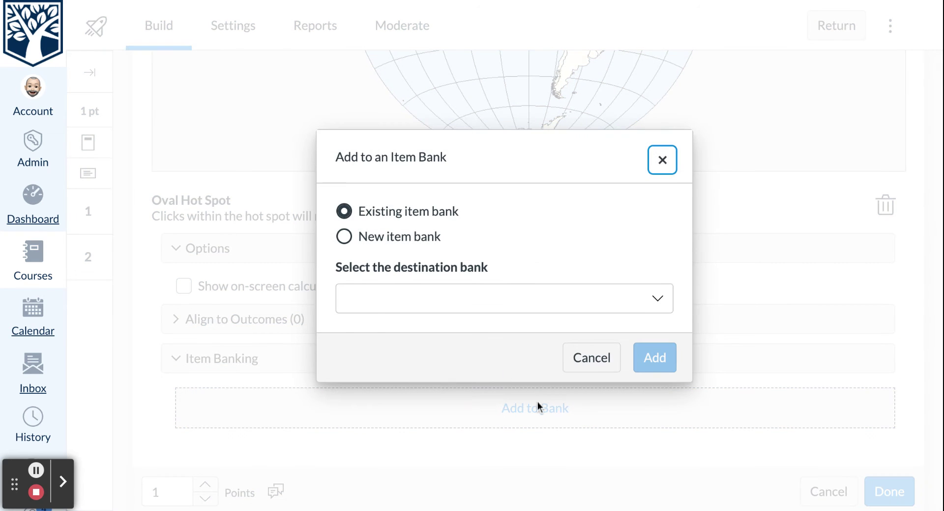
left_click(487, 297)
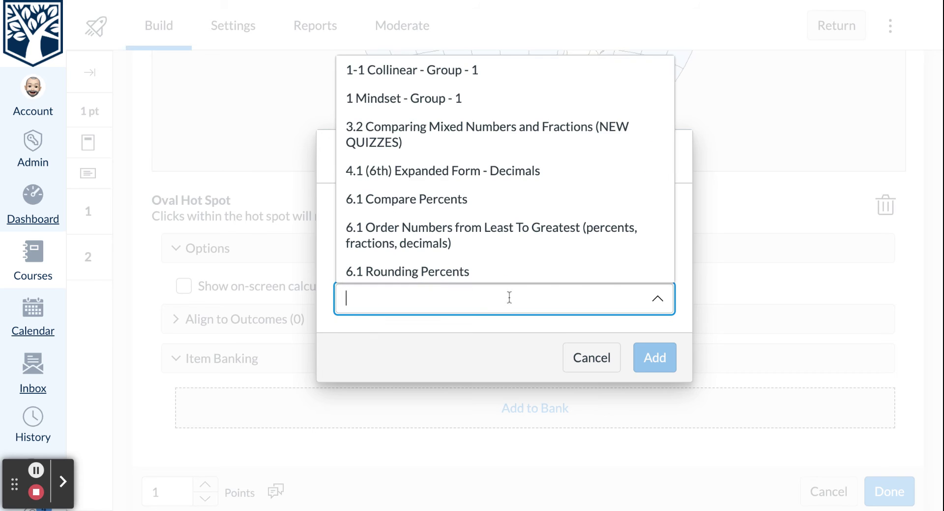
scroll(432, 130, "down", 1)
scroll(432, 132, "down", 20)
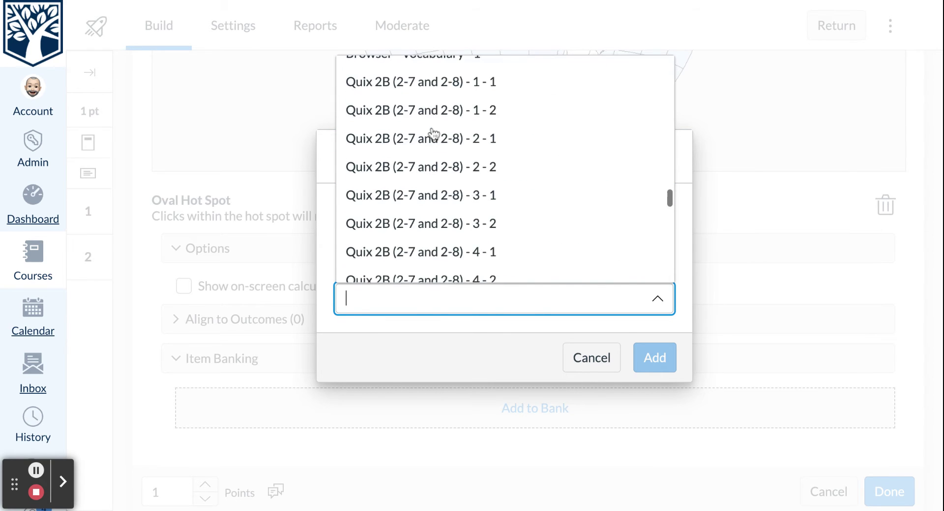
scroll(426, 128, "up", 1)
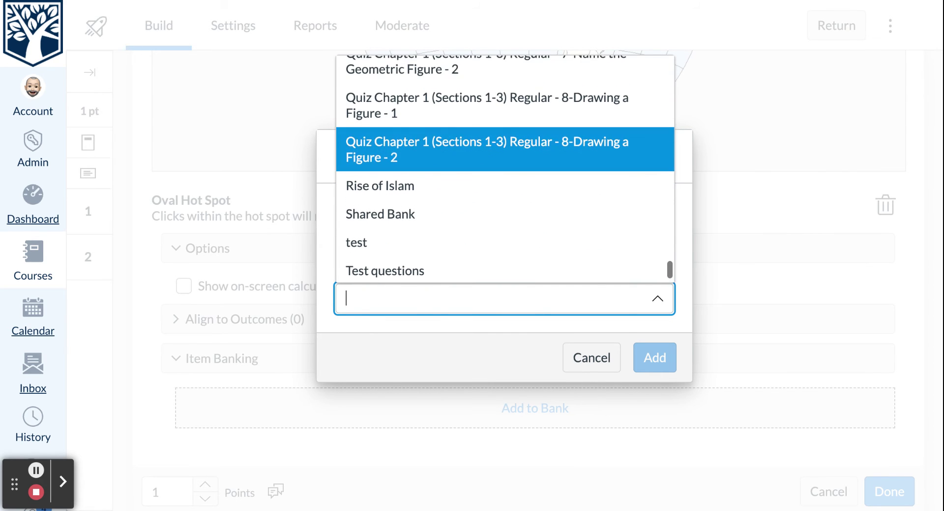
type("Ln")
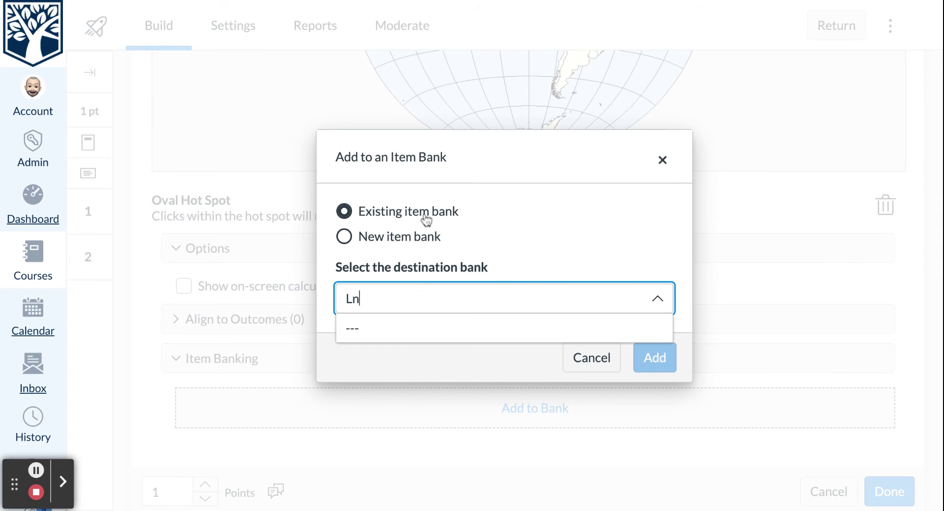
type("=a")
key("BackSpace")
key("BackSpace")
key("BackSpace")
key("BackSpace")
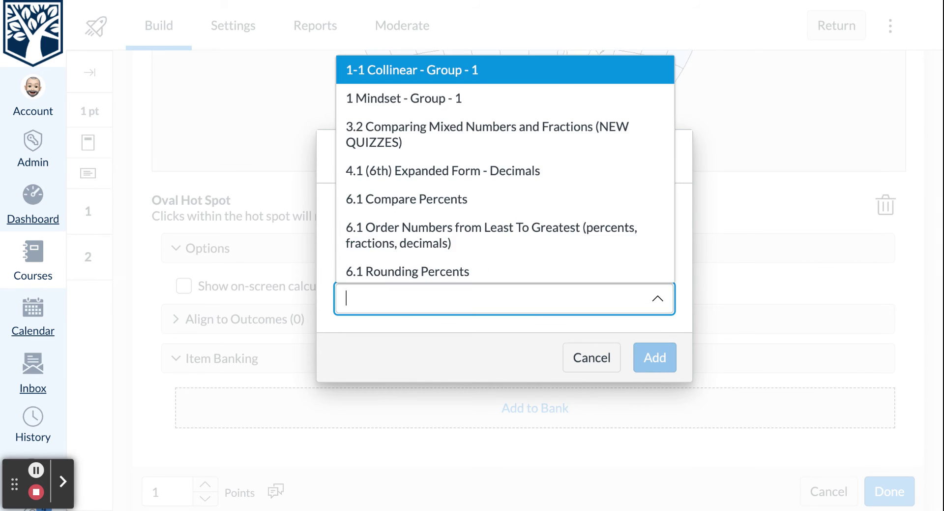
- Choose the existing "Geography - Landforms" bank as the destination, add the hot spot question to it and save the question
type("Ge")
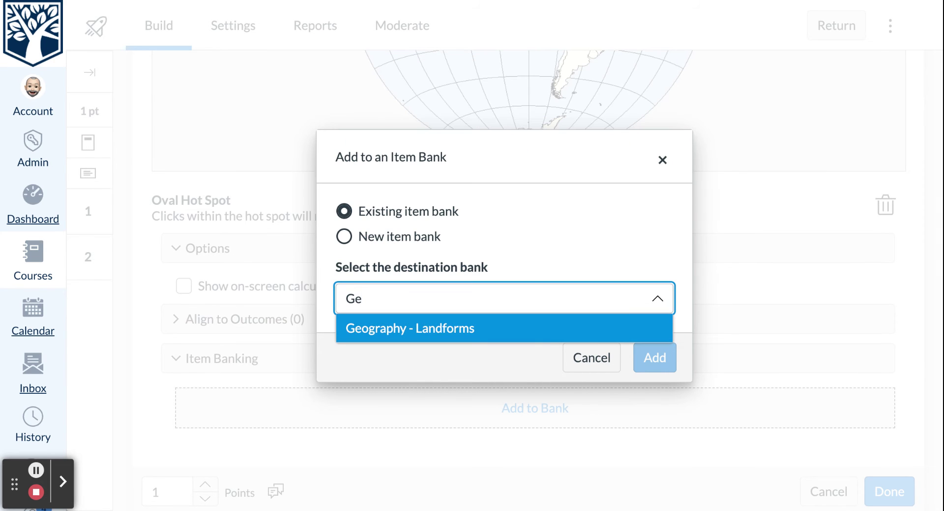
left_click(407, 328)
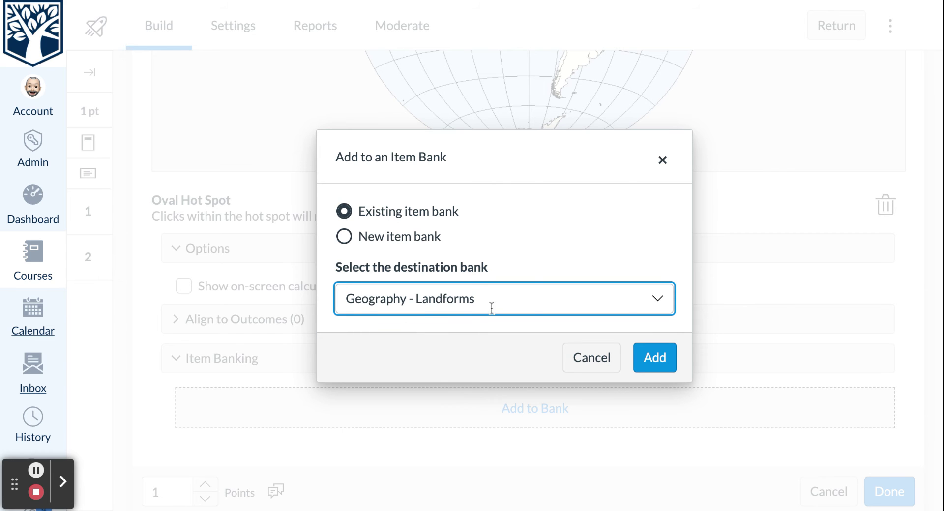
left_click(642, 355)
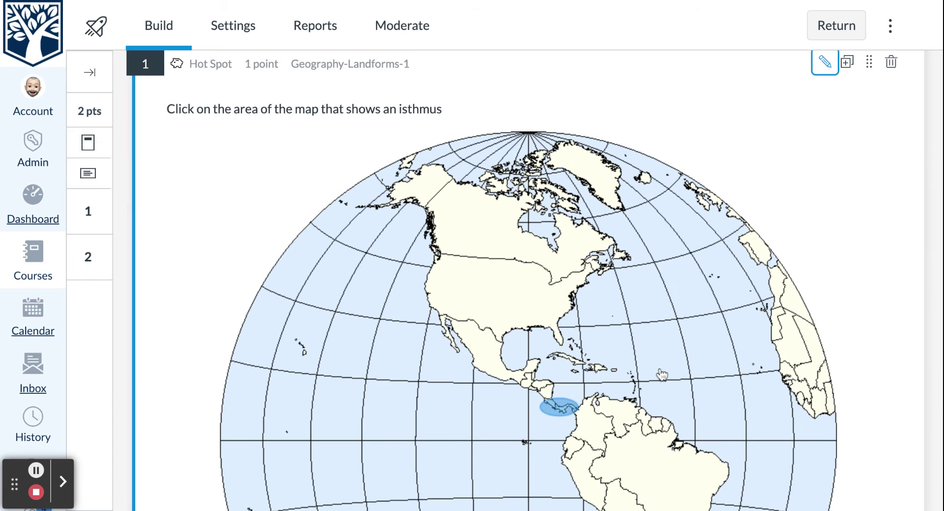
- Preview the quiz and answer the hot spot question by marking the land bridge between Central and South America
scroll(661, 398, "down", 10)
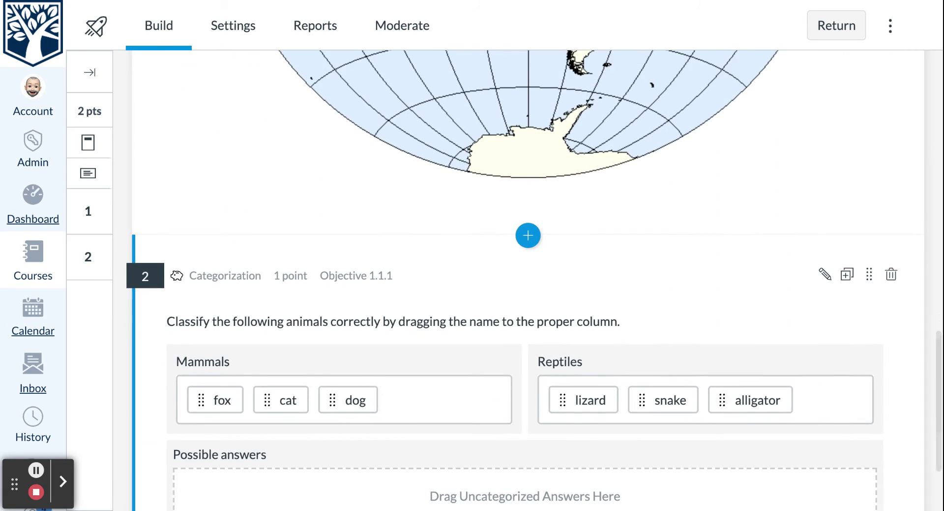
scroll(662, 375, "up", 10)
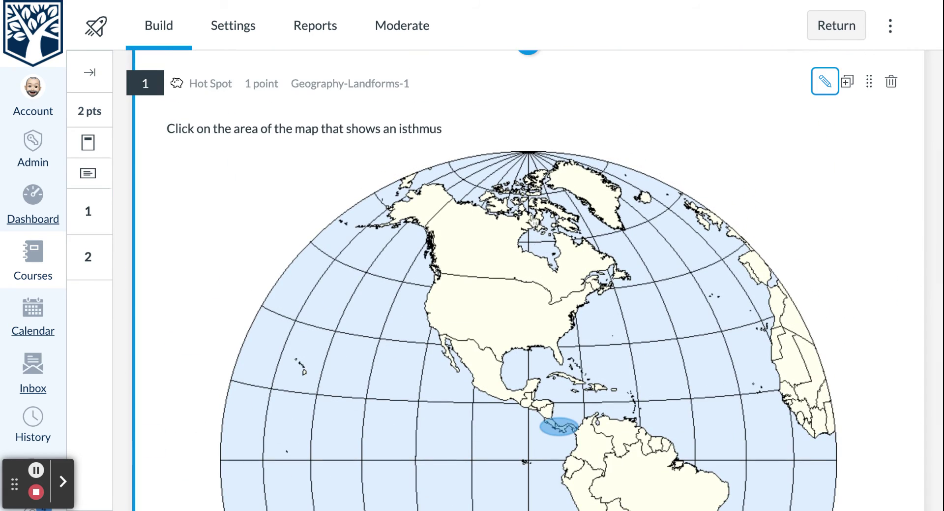
scroll(534, 221, "up", 6)
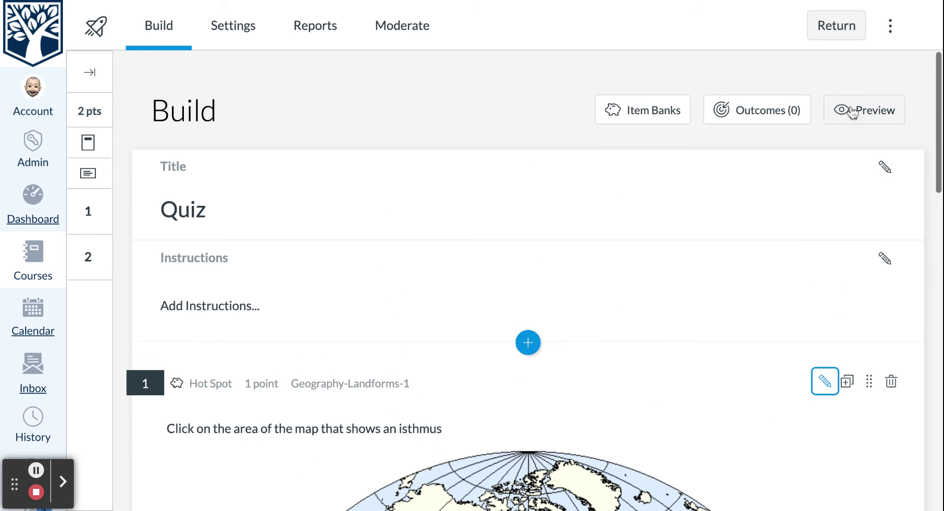
left_click(850, 108)
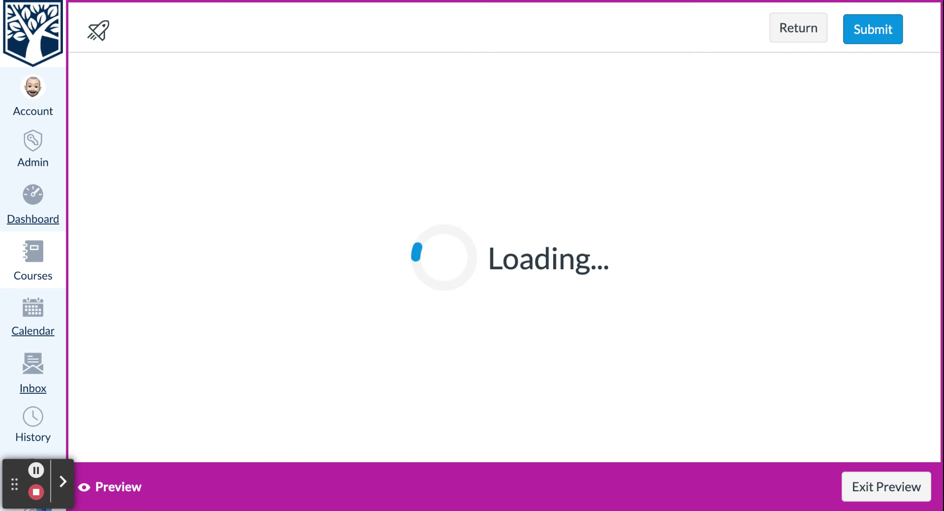
scroll(149, 85, "down", 3)
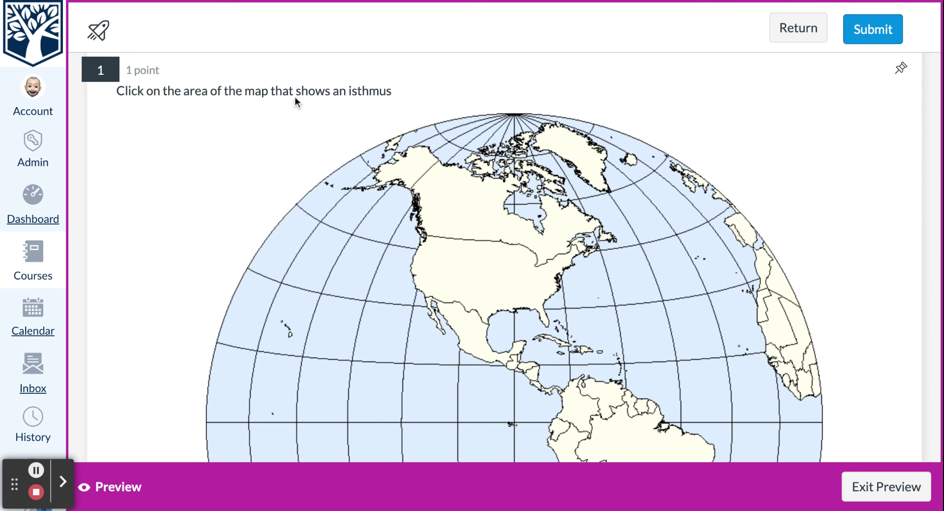
scroll(413, 173, "down", 3)
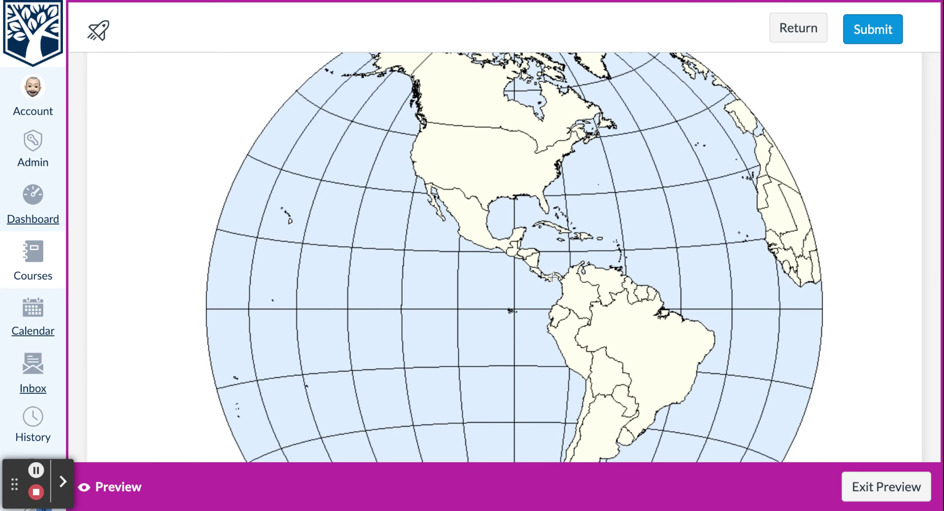
left_click(552, 277)
- Sort dog, cat and fox into Mammals and snake, lizard and alligator into Reptiles, and submit the preview attempt
scroll(426, 295, "down", 10)
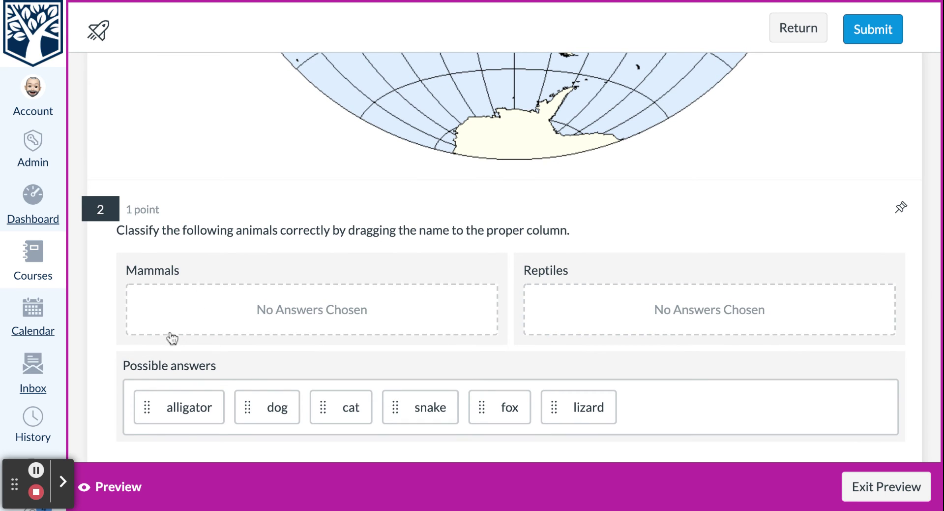
left_click(257, 412)
left_click_drag(259, 412, 281, 411)
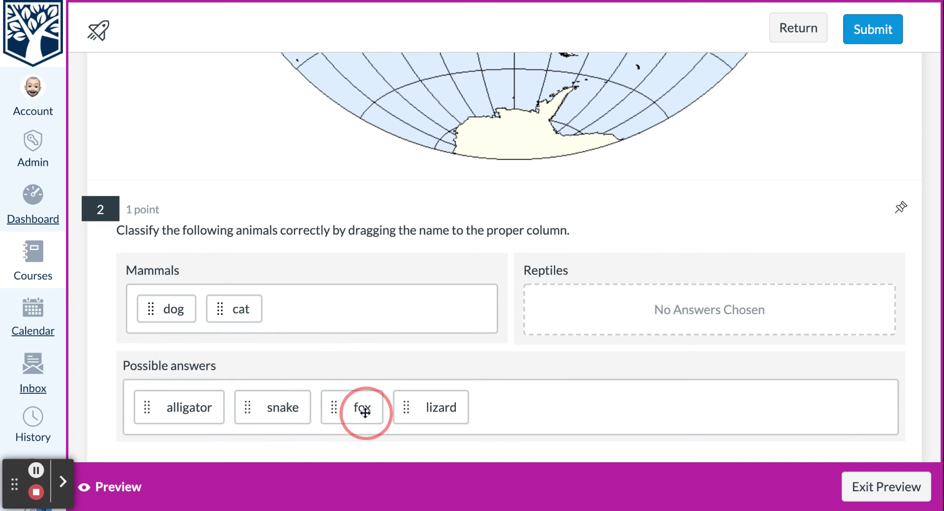
left_click_drag(359, 411, 365, 413)
left_click_drag(280, 401, 601, 312)
left_click(263, 401)
left_click_drag(263, 401, 263, 401)
left_click_drag(184, 404, 183, 404)
left_click(873, 28)
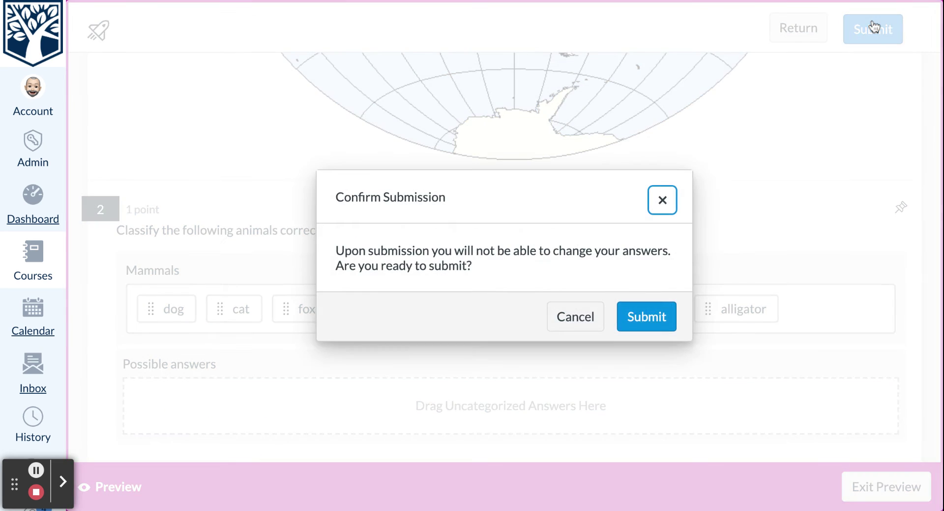
left_click(647, 317)
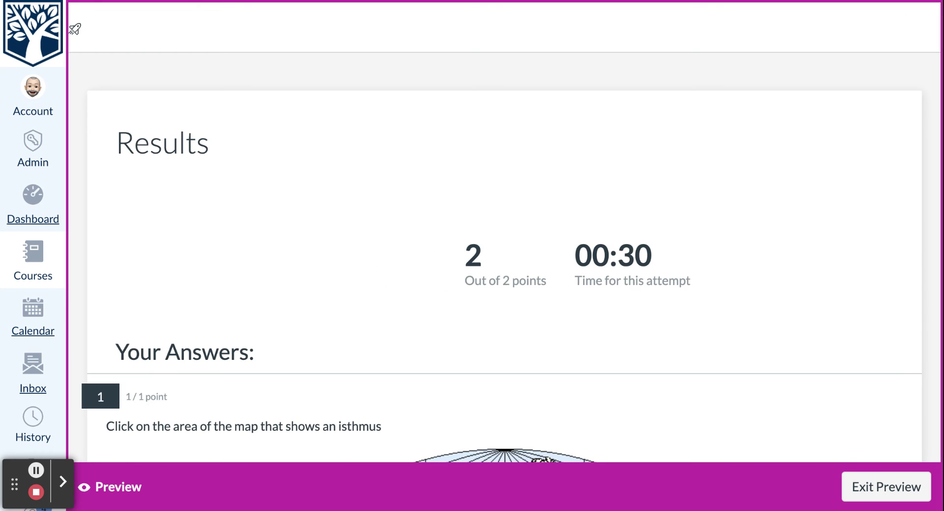
- Examine the graded answers to the hot spot and categorization questions in the preview results, and return to the quiz builder
scroll(513, 285, "down", 7)
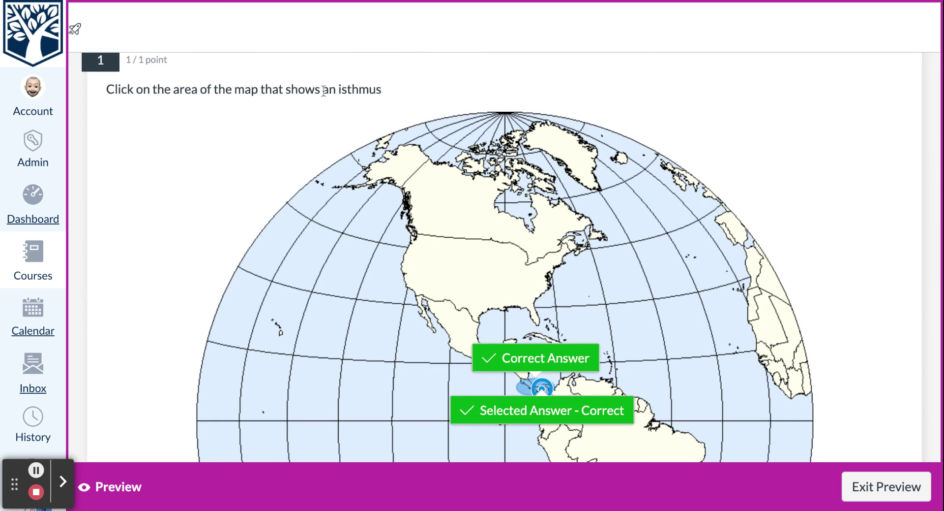
scroll(483, 358, "down", 2)
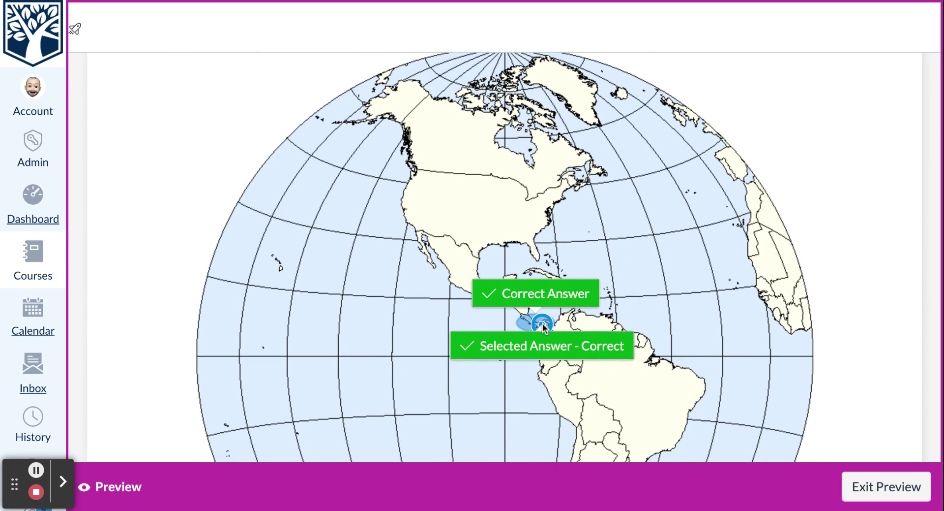
scroll(542, 325, "down", 10)
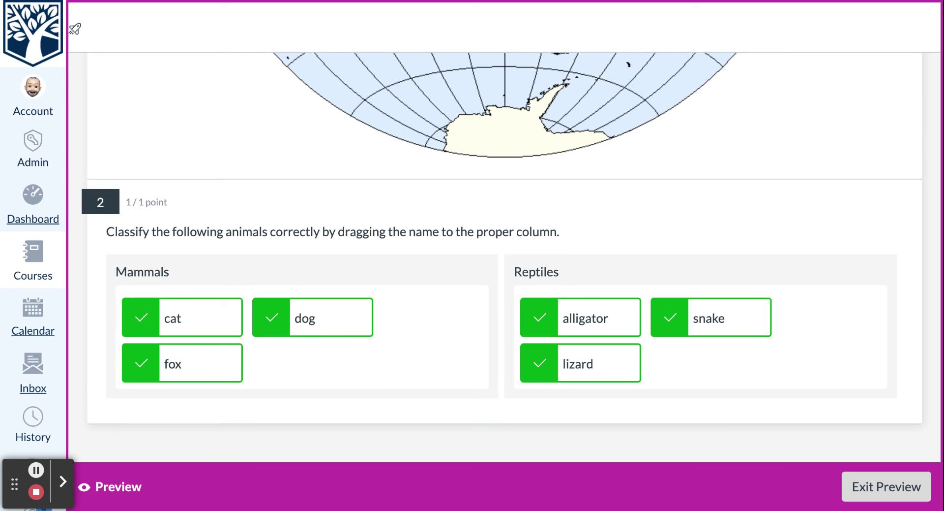
scroll(811, 262, "up", 6)
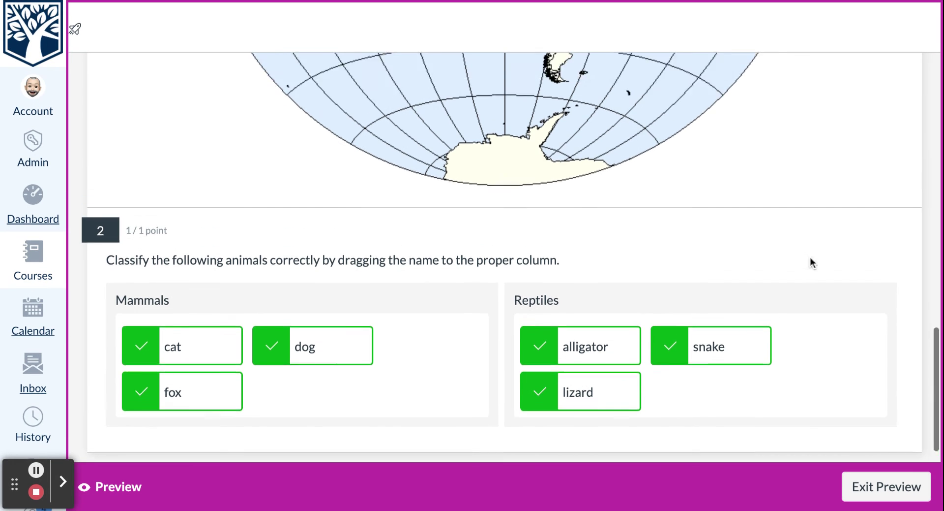
scroll(813, 263, "up", 3)
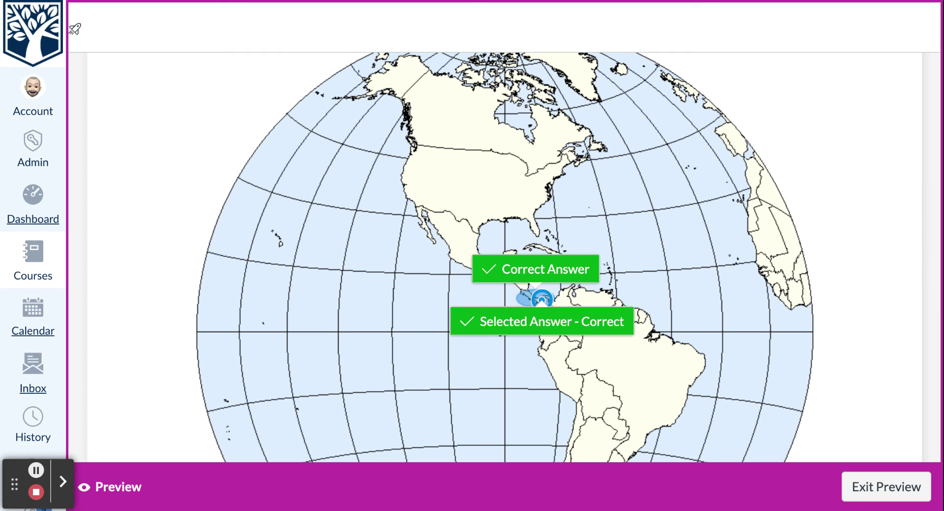
scroll(506, 244, "down", 1)
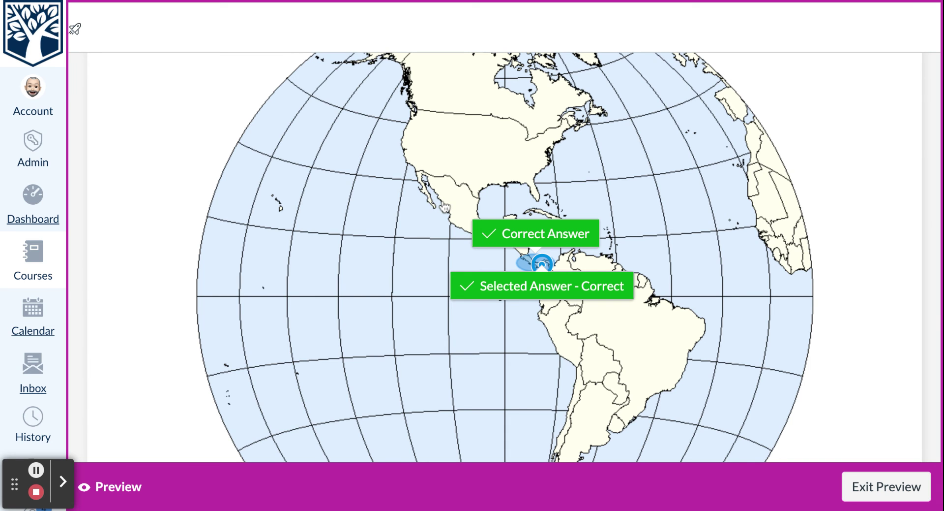
scroll(446, 206, "up", 4)
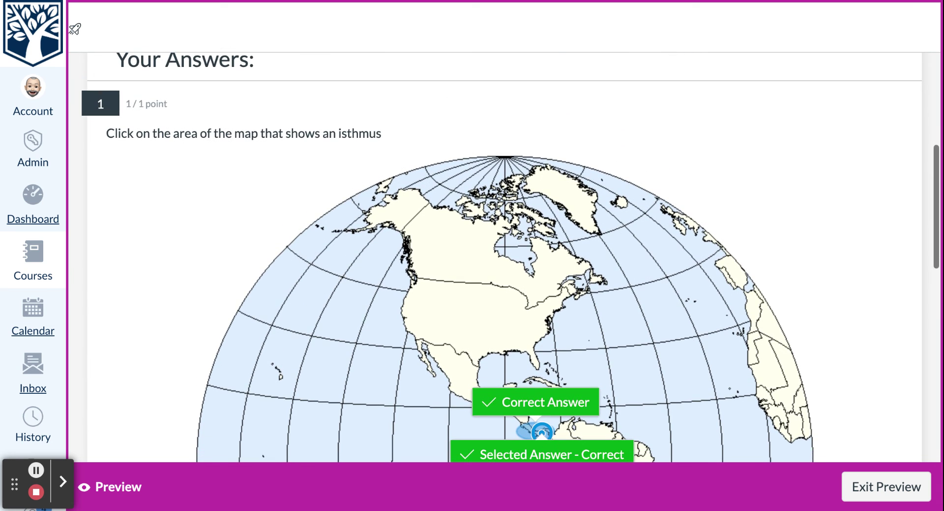
left_click(867, 486)
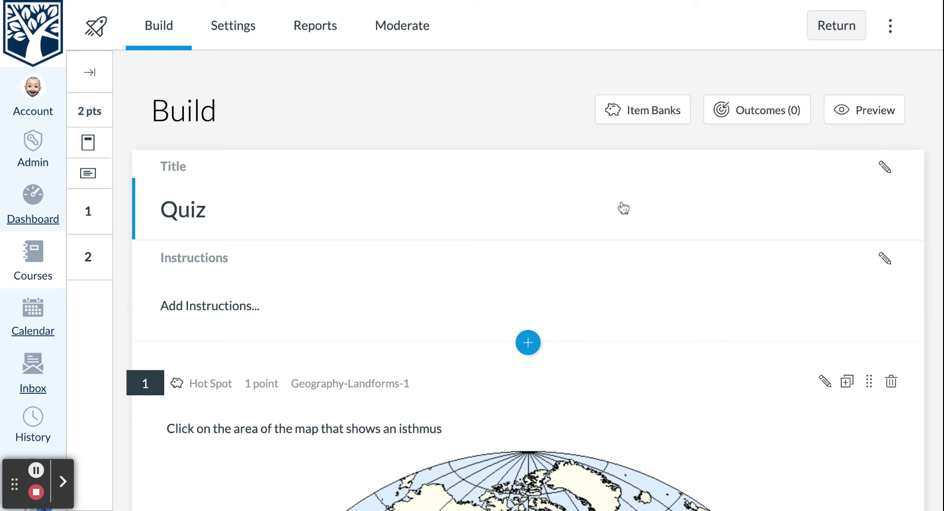
- Insert an Ordering question above the hot spot question and title it "Order of Operations"
left_click(528, 342)
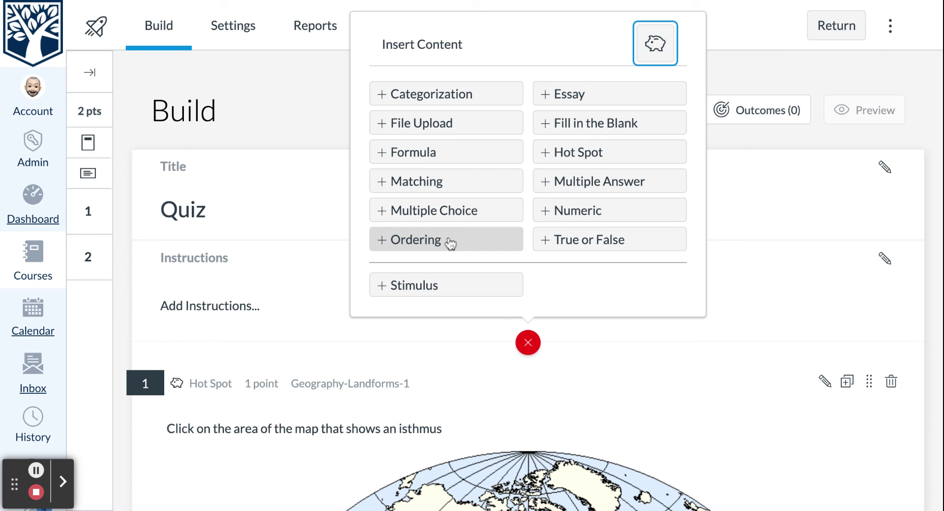
left_click(443, 240)
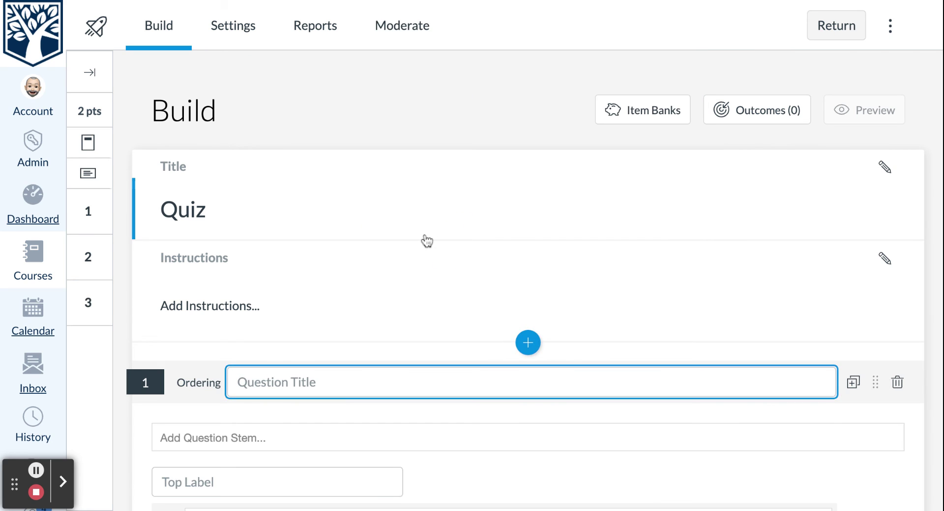
scroll(294, 376, "down", 4)
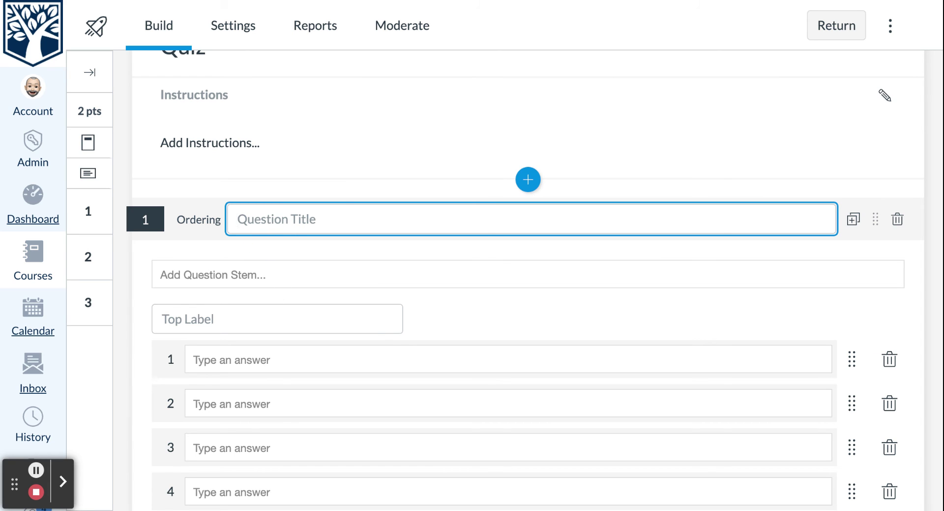
type("Orde")
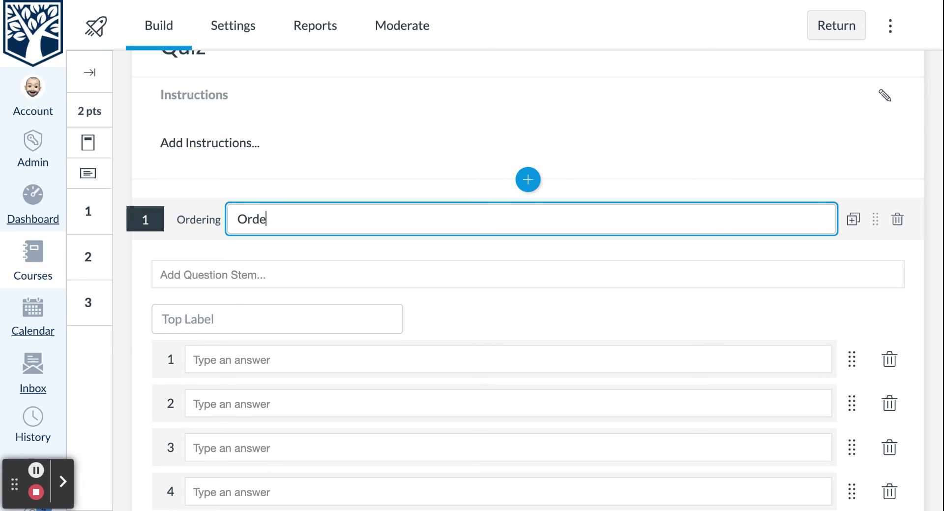
type("r of Operations")
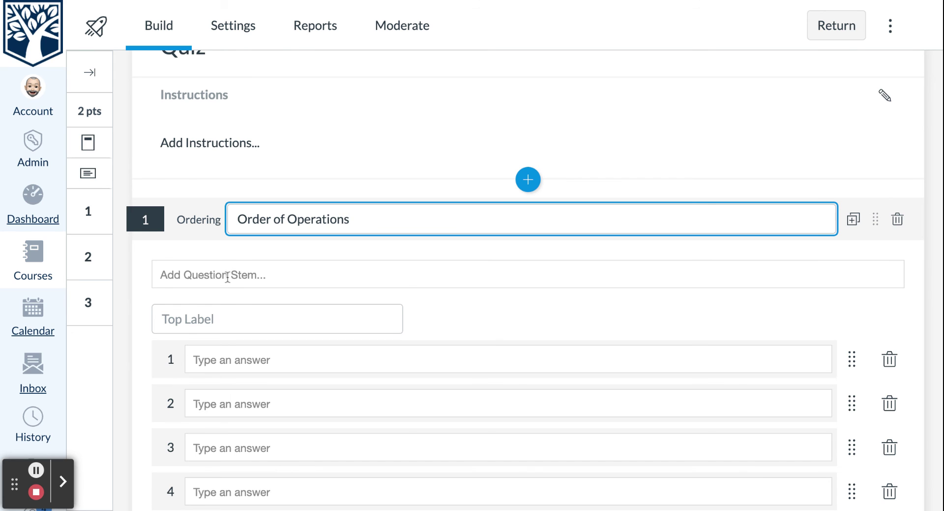
- Enter "Place the operations in the correct order." as the ordering question's stem
left_click(227, 277)
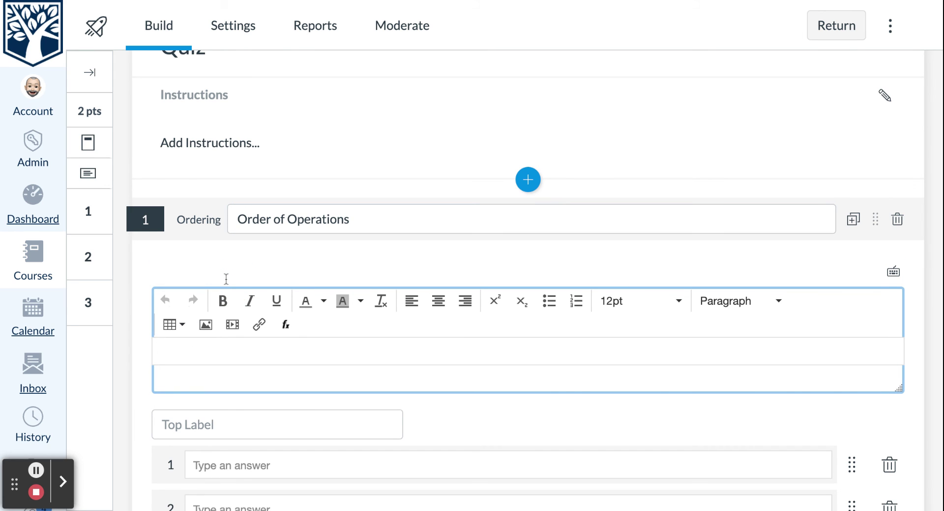
type("Place the opera")
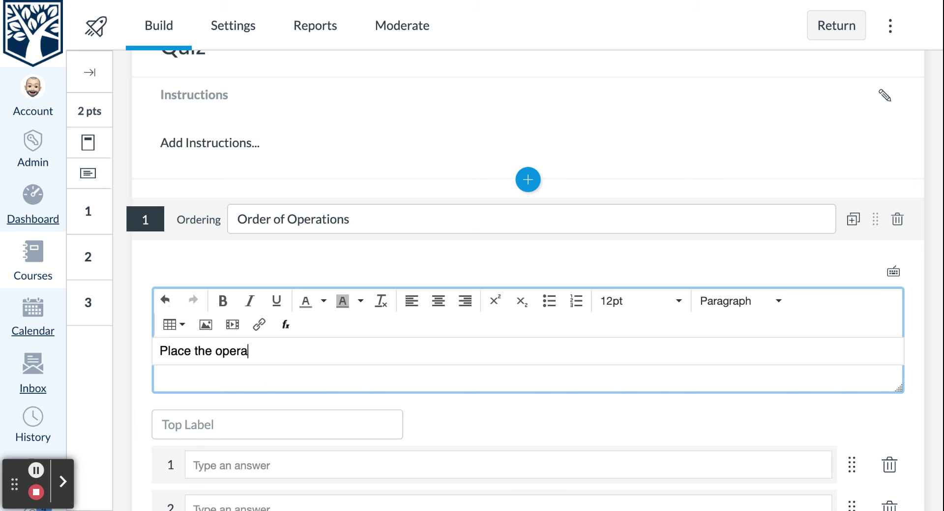
type("tions in the correct order.")
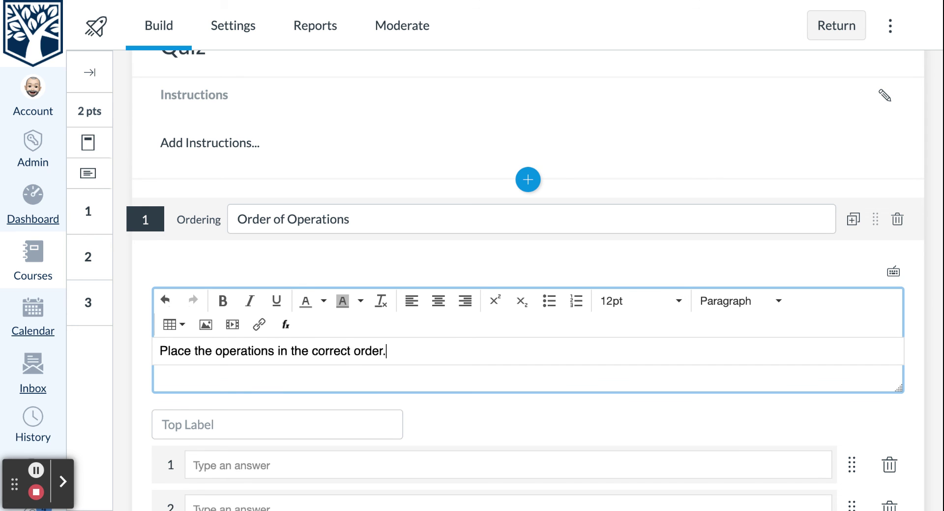
- Fill in the four ordering answers with P, E, M and D in that sequence
scroll(202, 317, "down", 5)
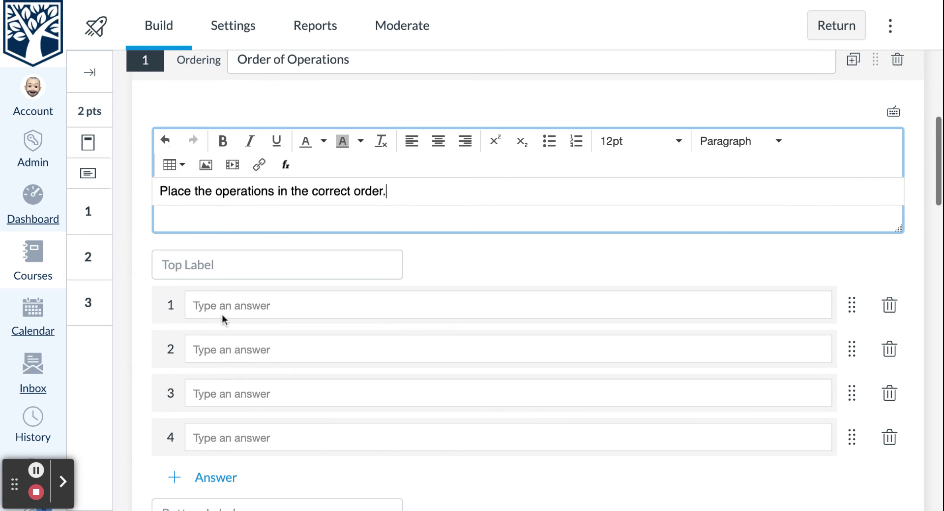
left_click(197, 315)
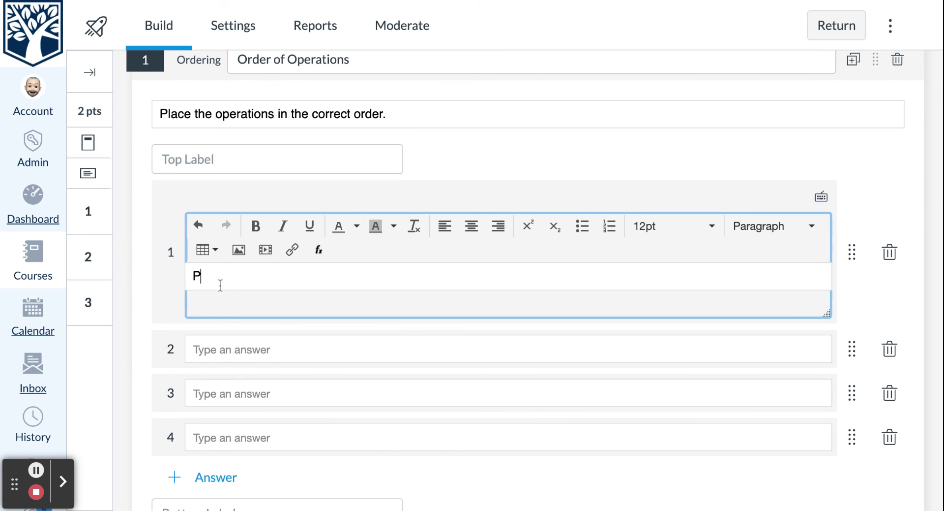
left_click(216, 352)
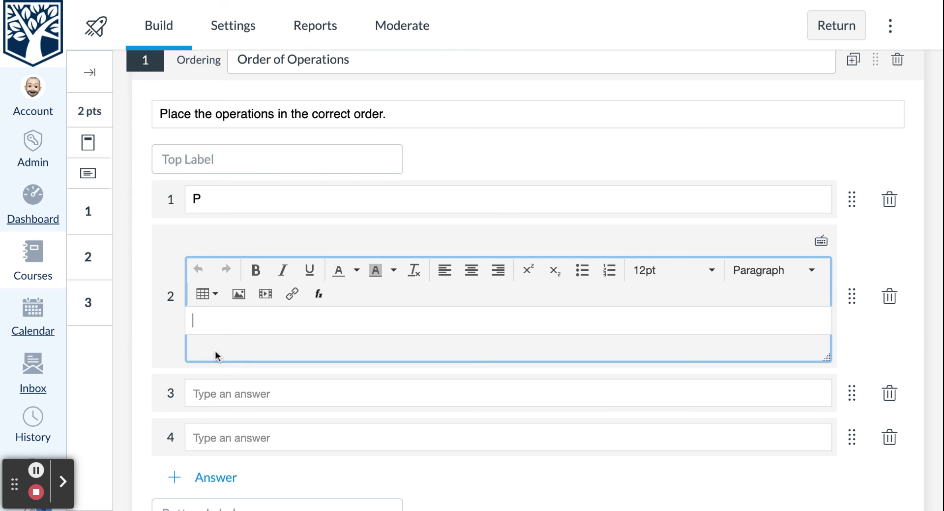
type("E")
left_click(216, 399)
type("M")
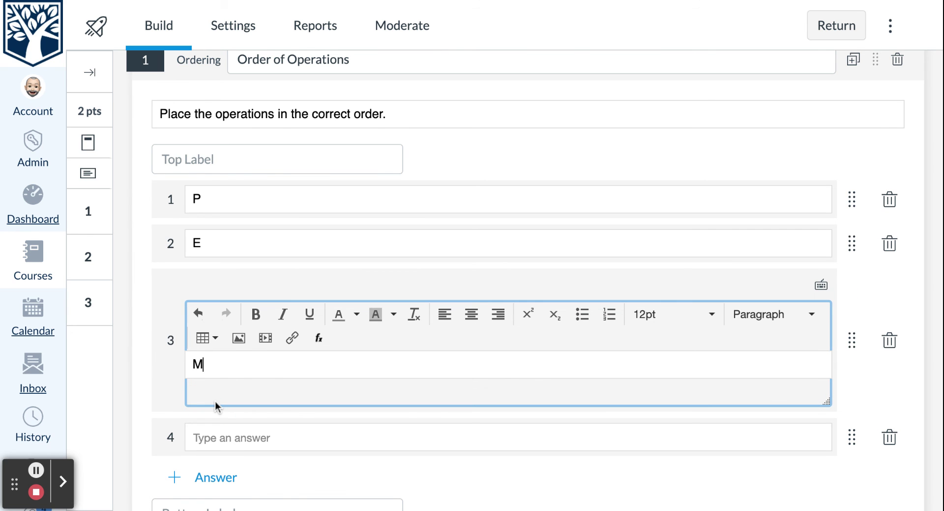
left_click(222, 454)
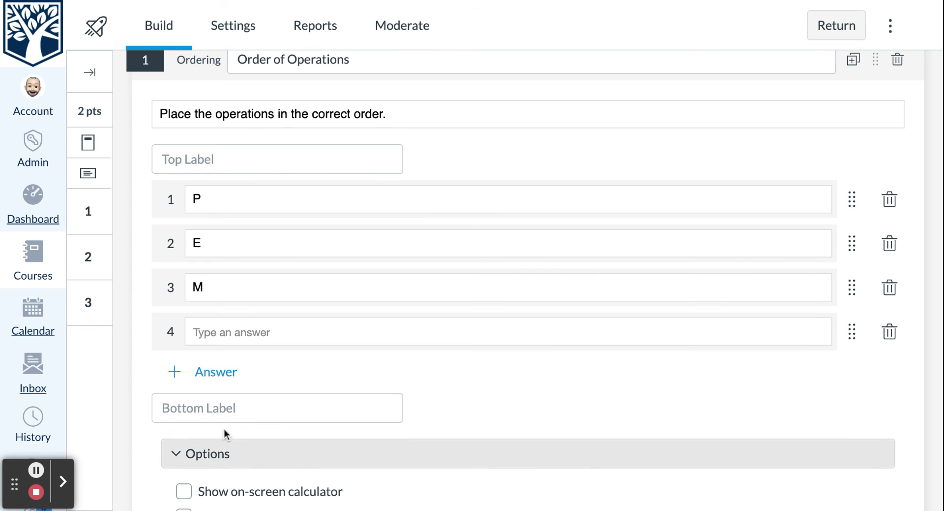
left_click(226, 338)
type("D")
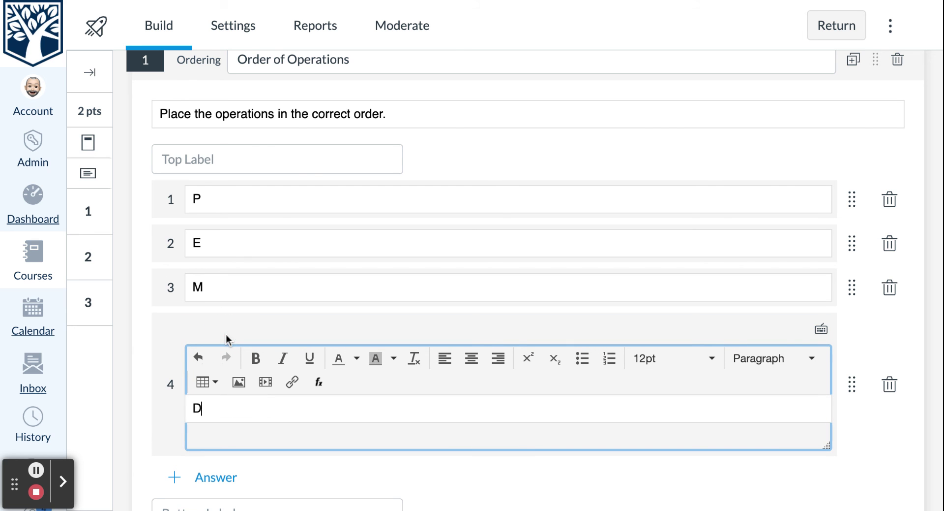
- Add a fifth answer A and a sixth answer S to the ordering question
left_click(144, 405)
scroll(189, 344, "down", 1)
left_click(180, 346)
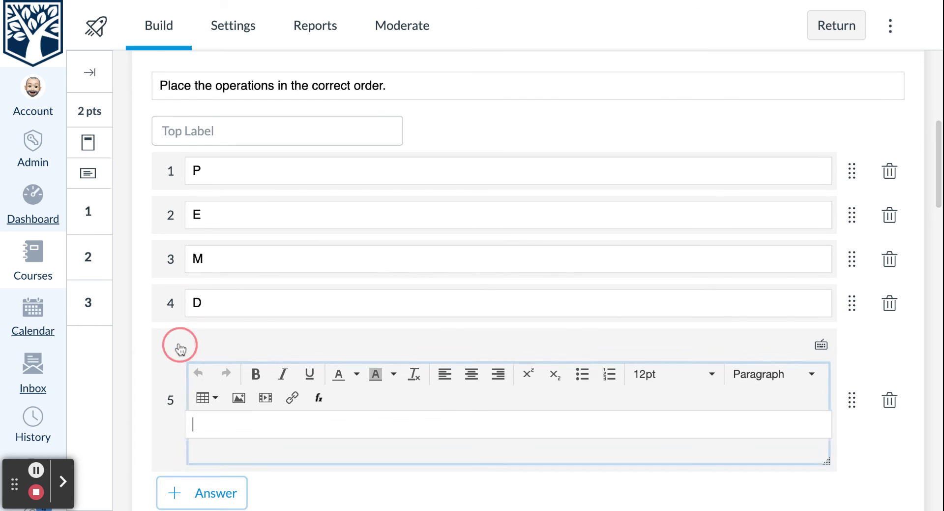
left_click(179, 492)
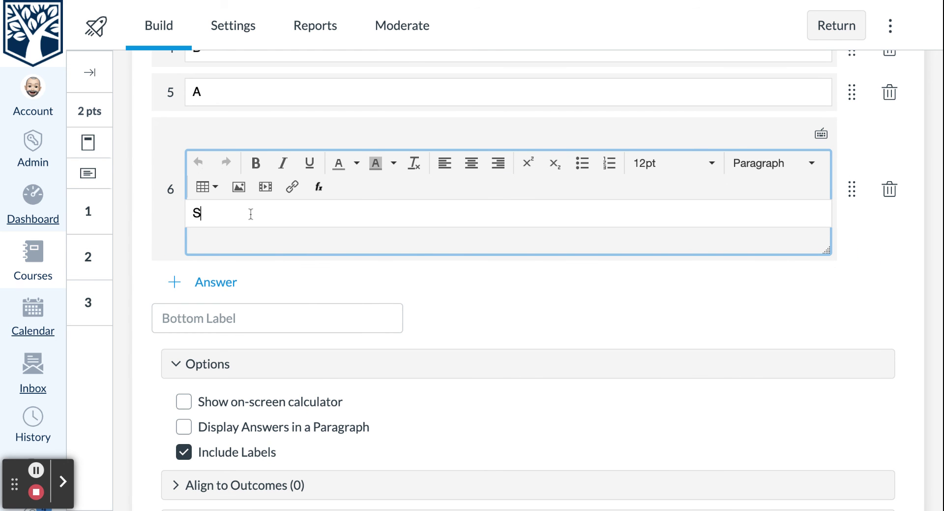
- Expand the ordering question's item banking options and save the question
scroll(303, 245, "down", 3)
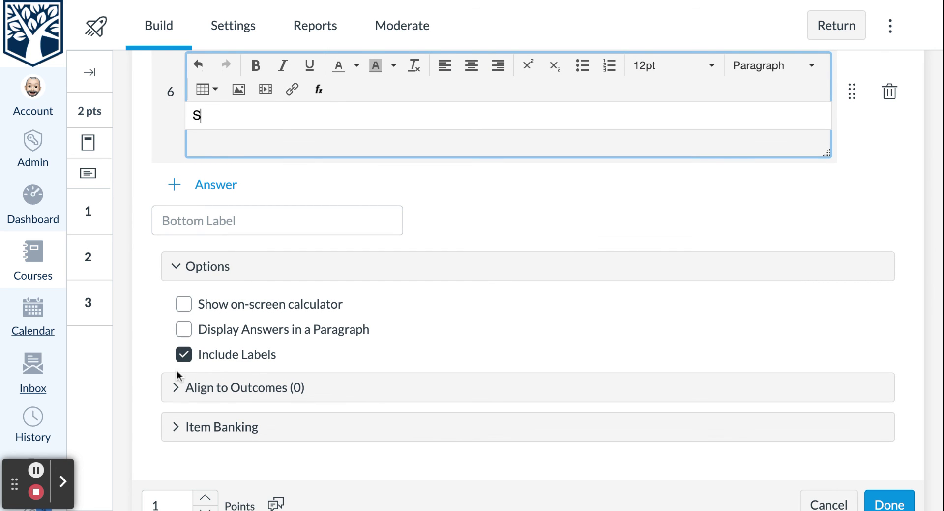
left_click(178, 428)
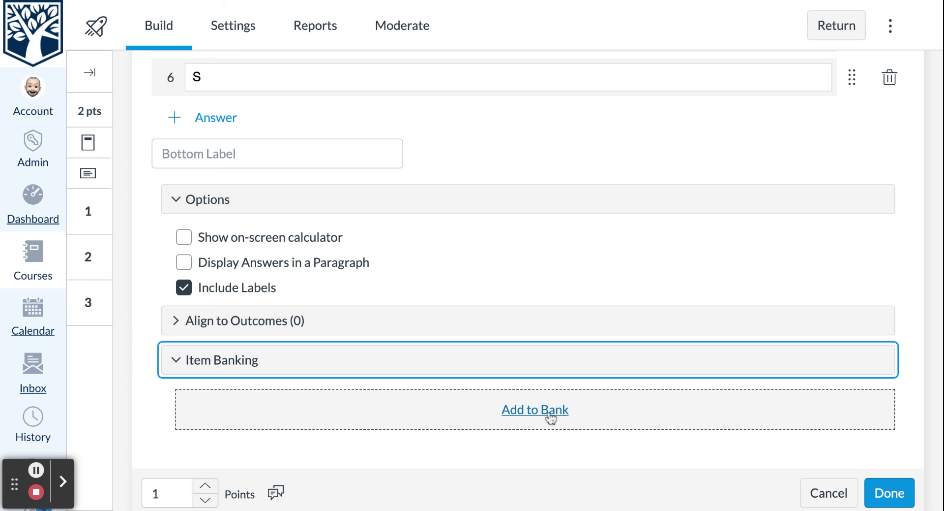
left_click(875, 492)
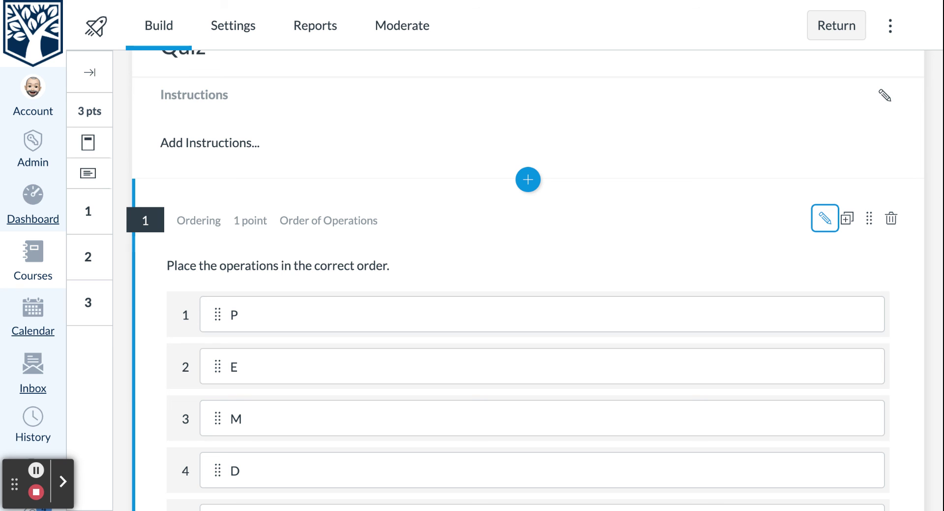
- Preview the quiz and move P to first place and E to second place in the ordering question
left_click(842, 105)
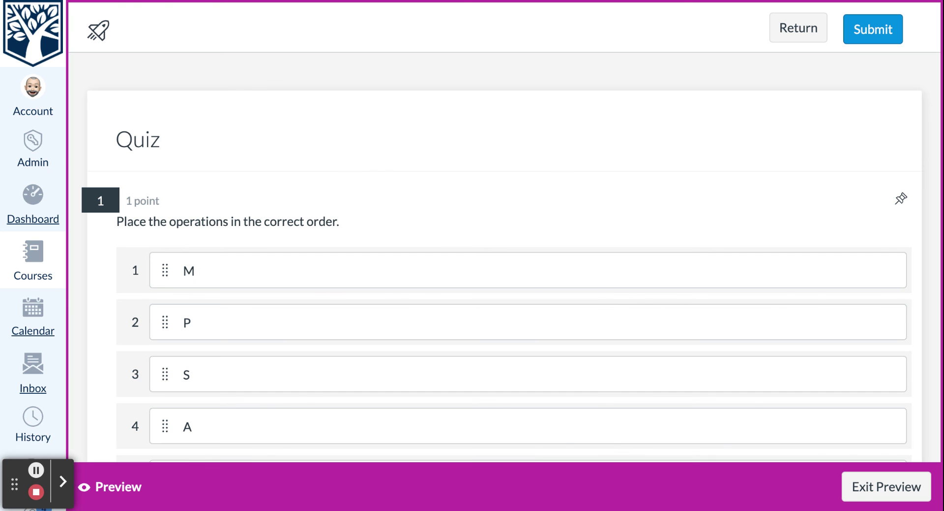
scroll(428, 238, "down", 3)
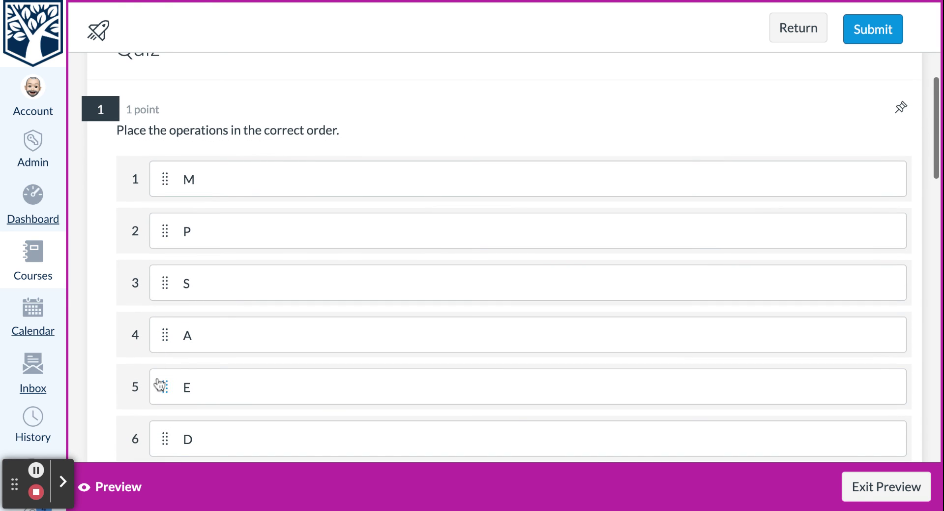
left_click(163, 232)
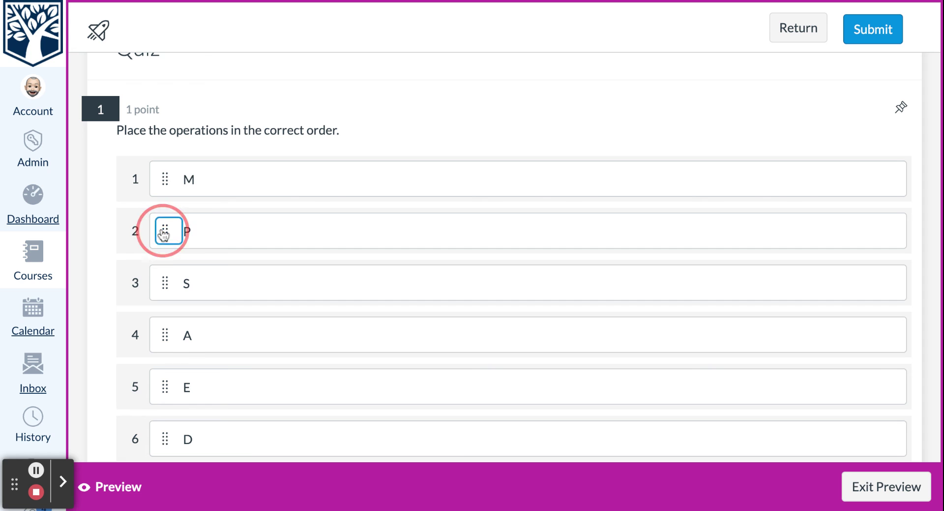
left_click_drag(163, 232, 163, 180)
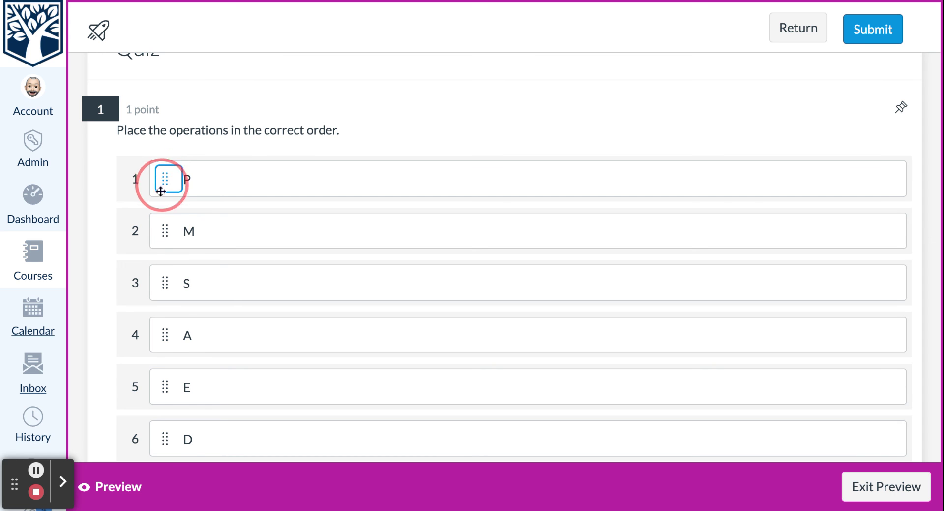
left_click(166, 231)
left_click_drag(165, 238, 170, 245)
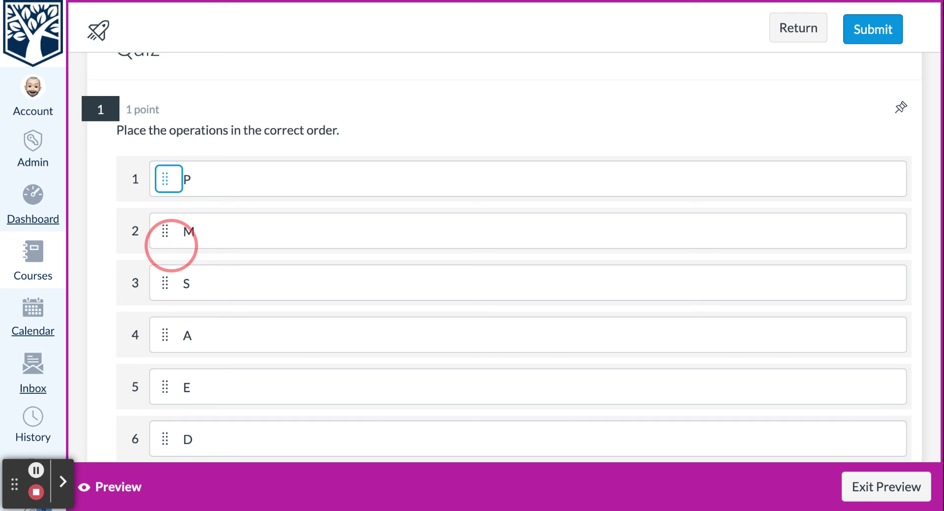
left_click_drag(171, 245, 167, 390)
key("Up")
key("Up")
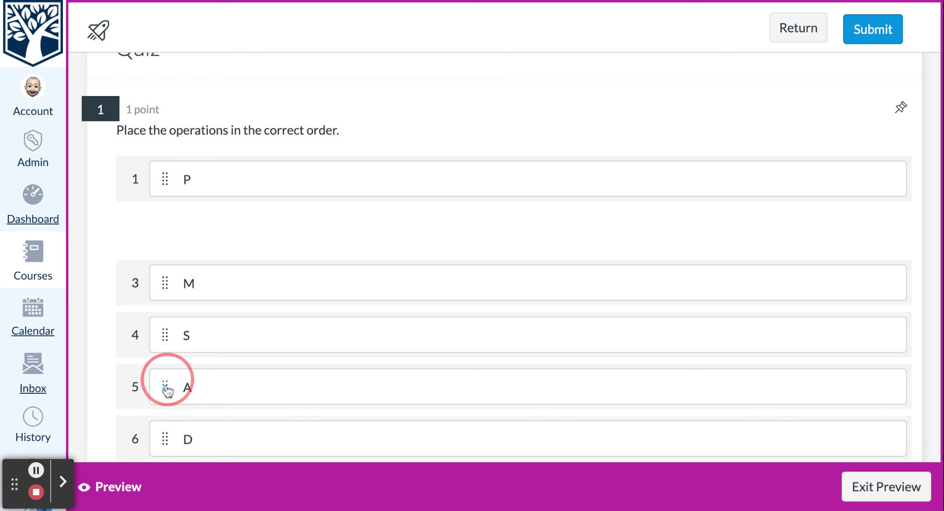
key("space")
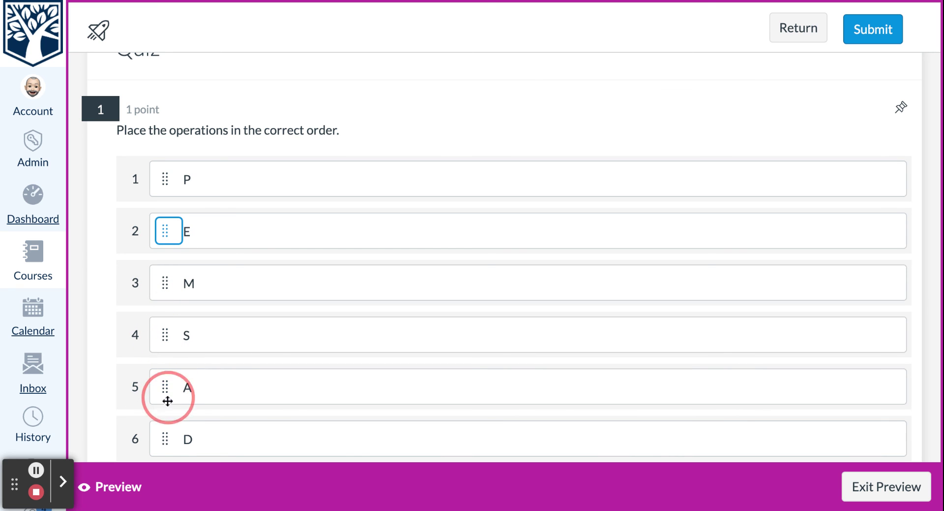
- Move D to fourth place and A to fifth place so the operations read P, E, M, D, A, S
left_click(165, 436)
key("space")
key("Up")
key("Up")
key("space")
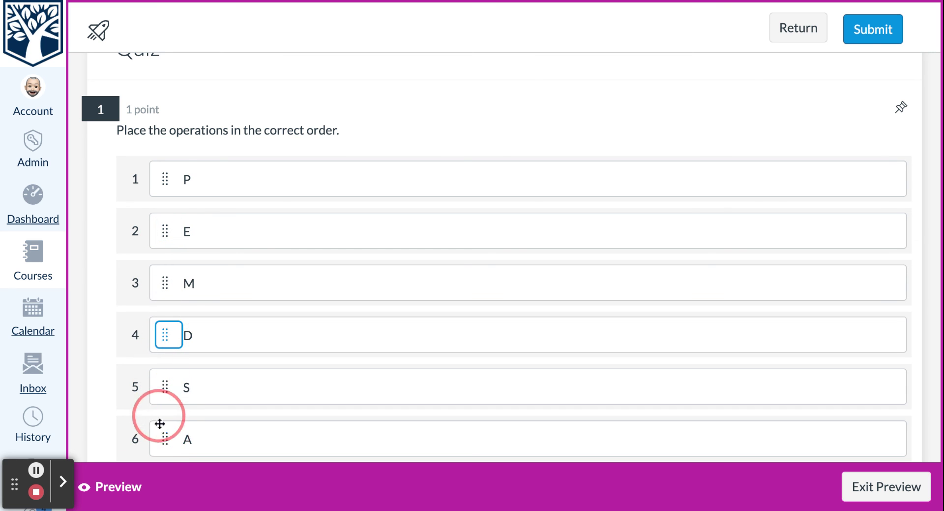
left_click(164, 433)
key("space")
key("Up")
key("space")
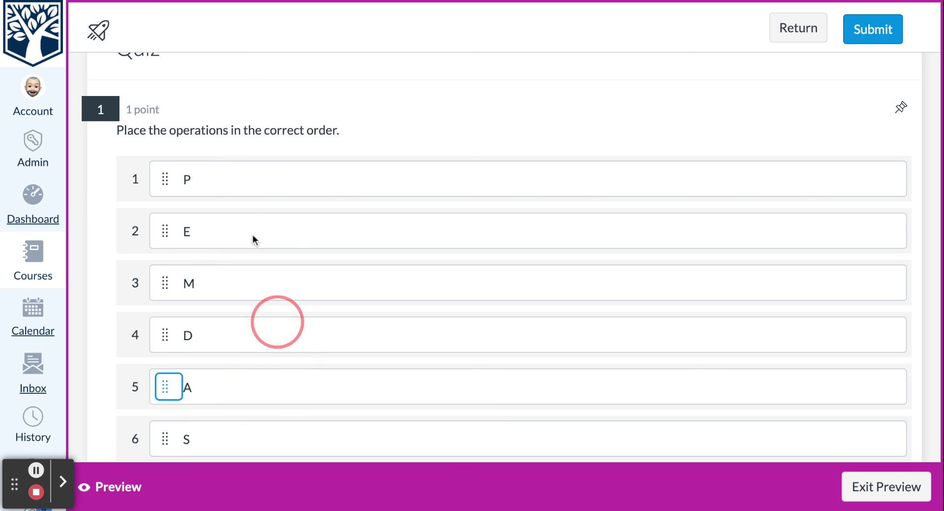
- Answer the hot spot question by marking the isthmus between Central and South America on the map
scroll(643, 312, "down", 4)
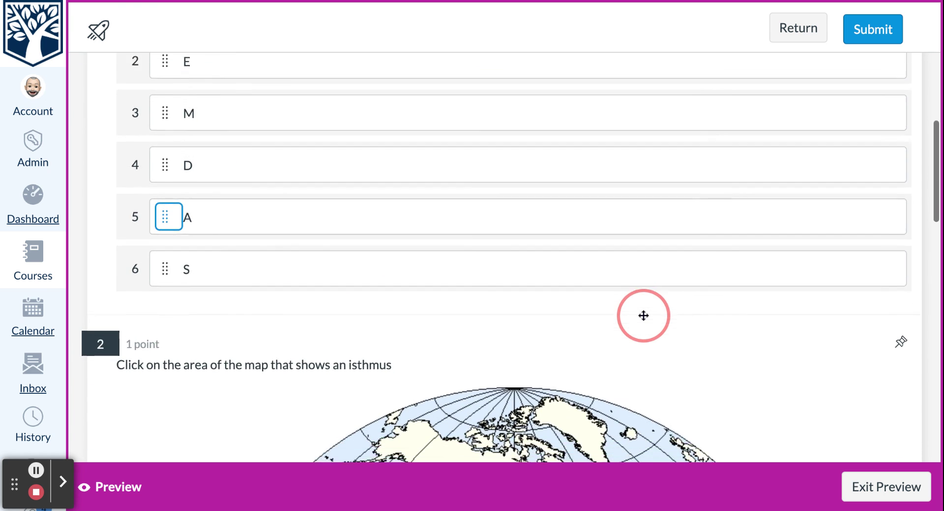
scroll(643, 316, "down", 12)
scroll(643, 316, "up", 4)
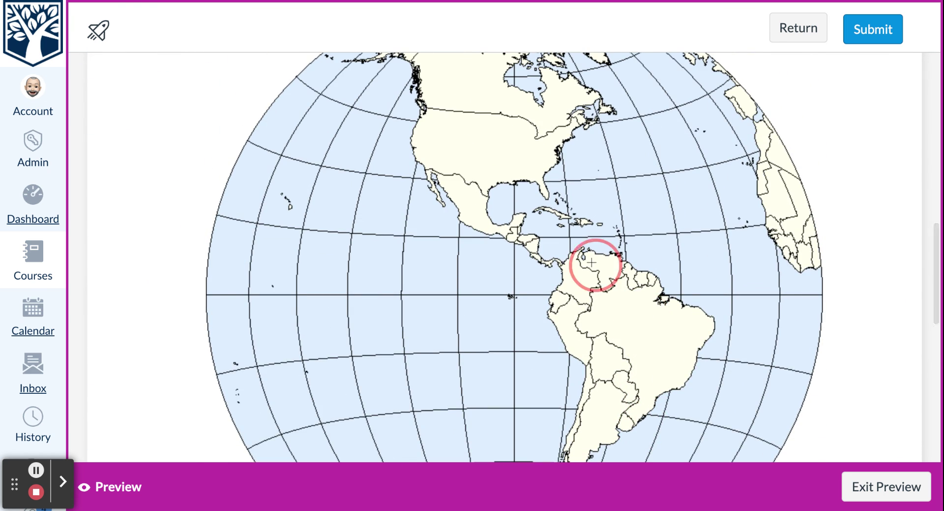
left_click(552, 259)
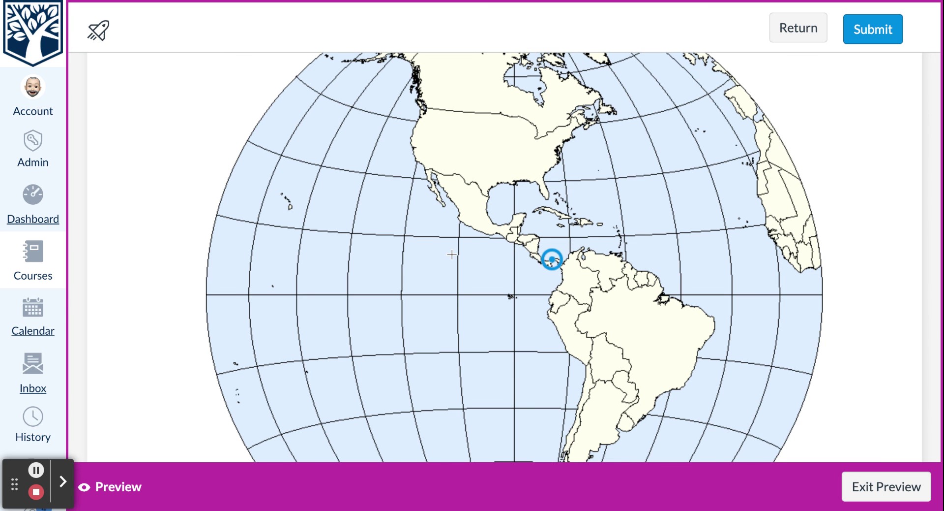
- Look back over the answered questions in the preview, and exit to the quiz builder without submitting
scroll(452, 255, "down", 12)
scroll(509, 428, "up", 20)
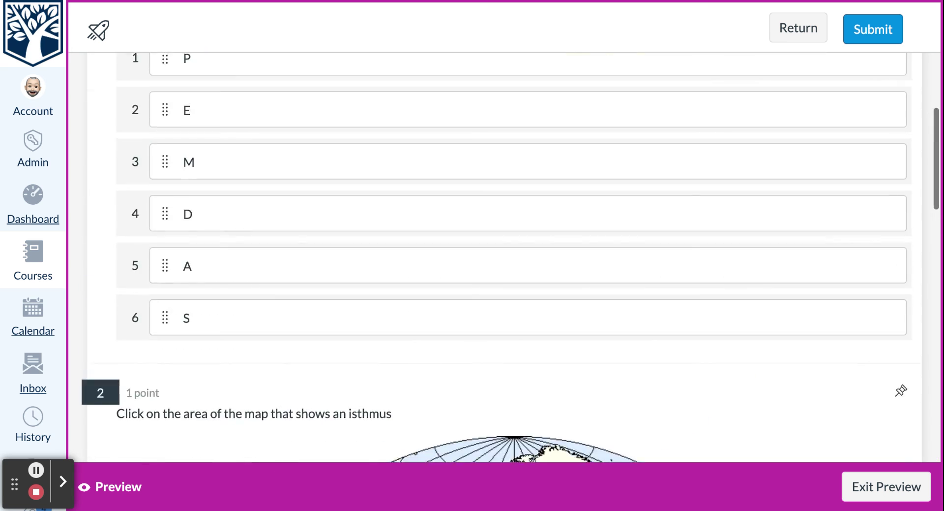
scroll(510, 257, "up", 3)
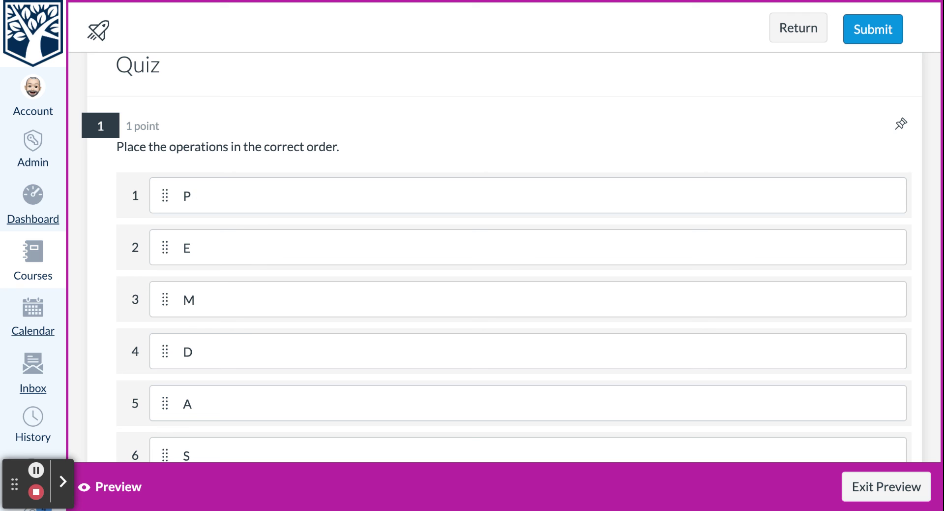
scroll(525, 135, "up", 3)
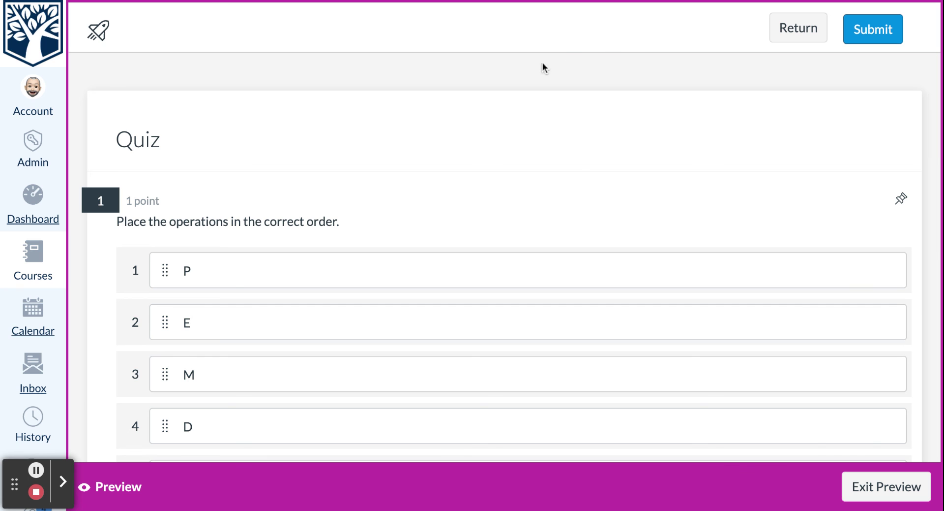
left_click(894, 487)
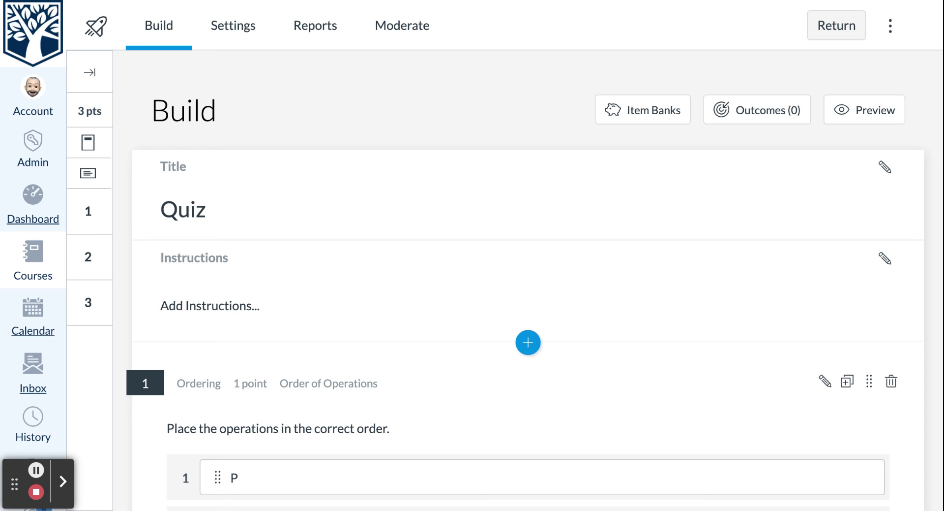
scroll(534, 282, "down", 1)
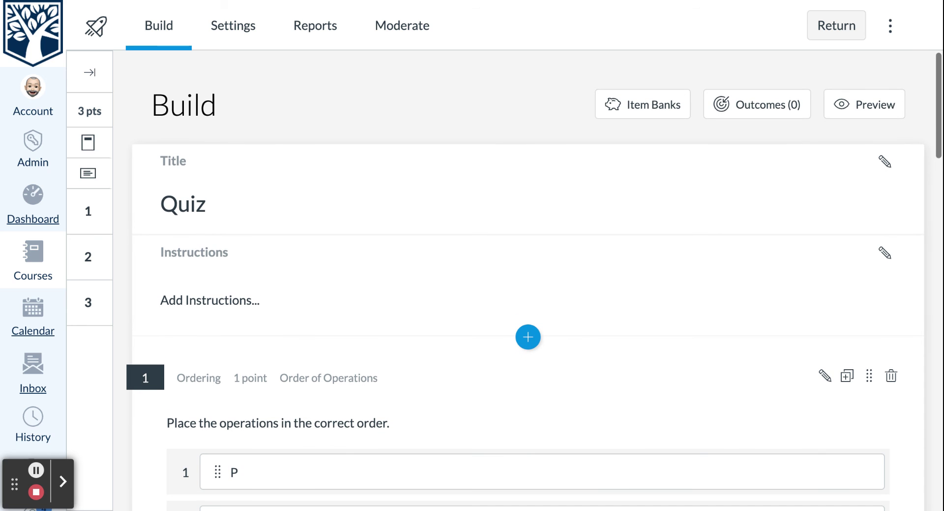